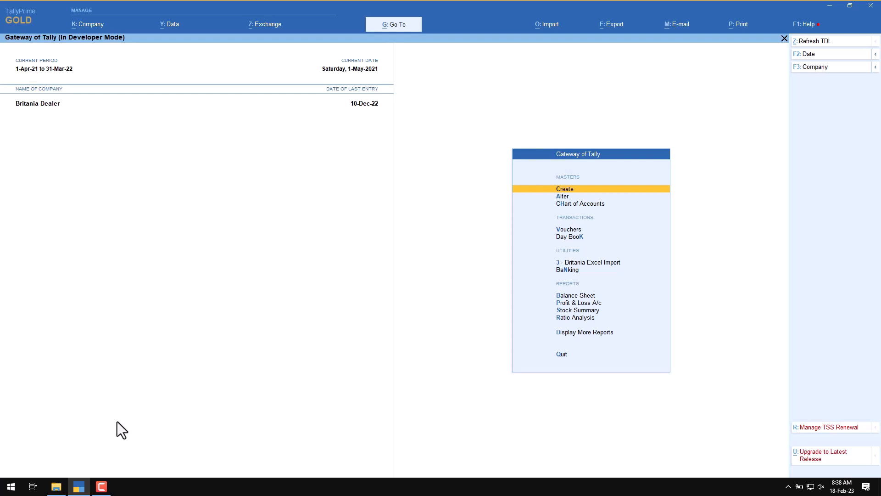
Open Purchase.xlsx from the Britania Import folder in File Explorer
click(56, 486)
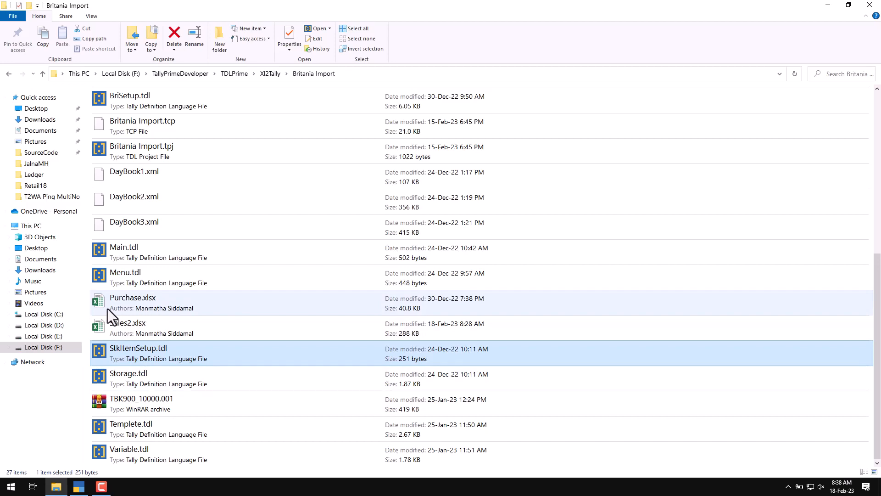
click(128, 329)
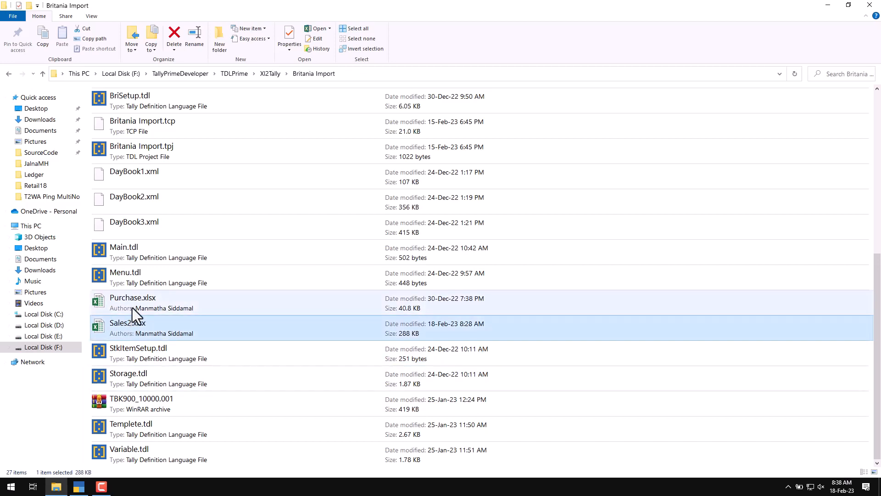
double_click(133, 304)
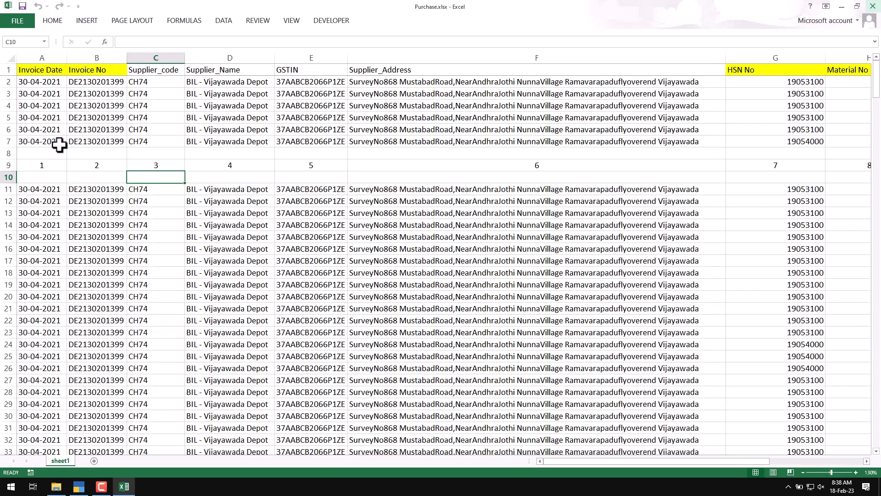
Review the purchase sheet's columns from the invoice date and supplier details through material description, quantity and rate
click(47, 117)
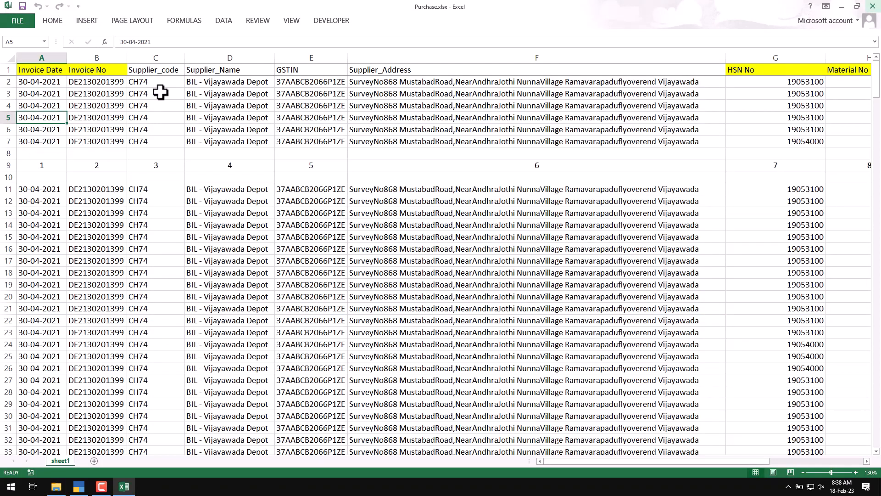
click(222, 94)
click(327, 86)
click(402, 87)
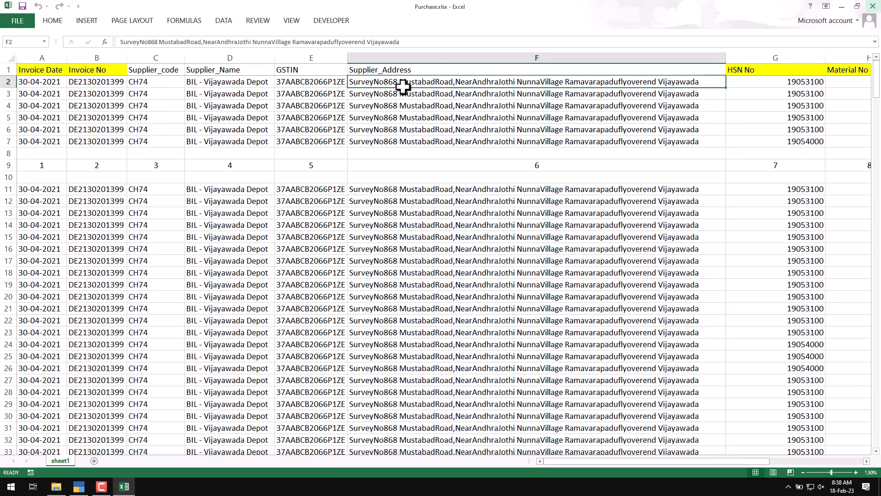
key(Right)
key(Right)
key(Right)
key(Right)
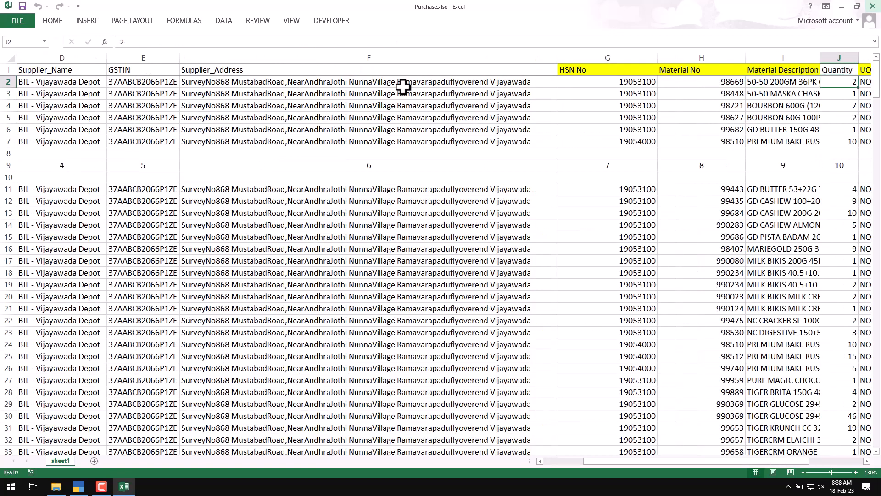
key(Left)
key(Right)
key(Right)
key(Right)
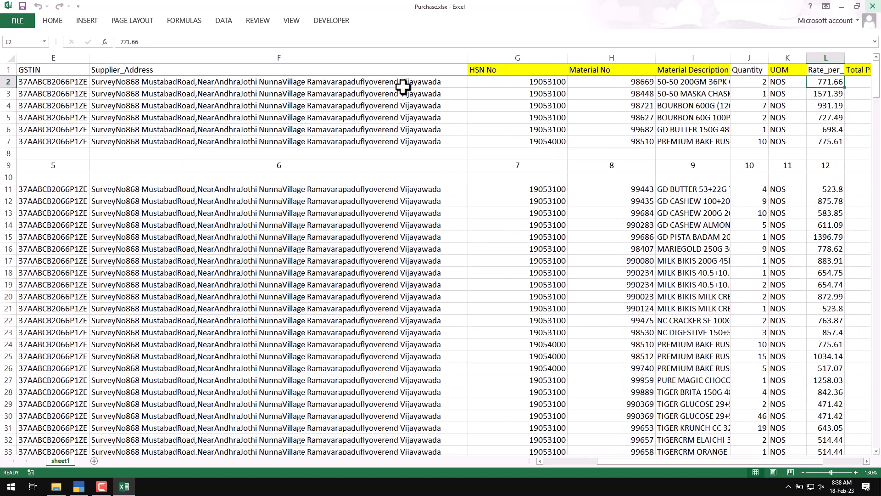
key(Left)
key(Left)
key(Left)
key(Down)
key(Down)
key(Down)
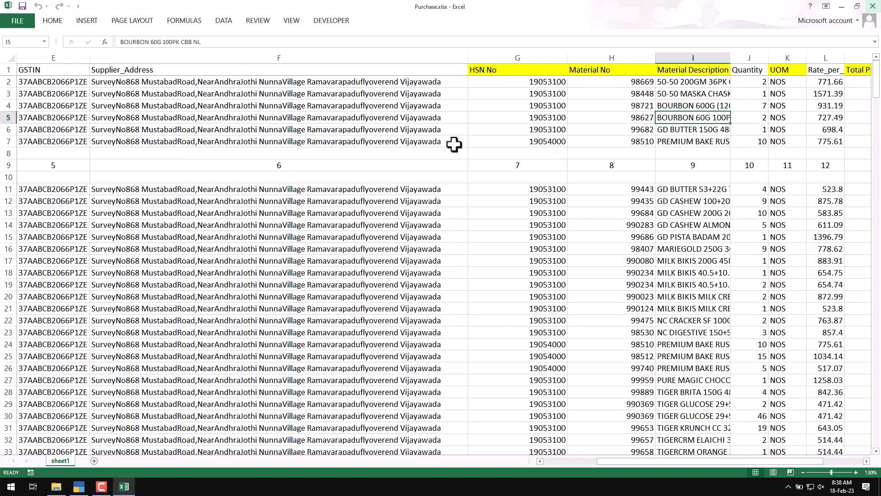
Widen the Material Description column and read through the purchase rows down to row 49
drag(730, 58, 792, 58)
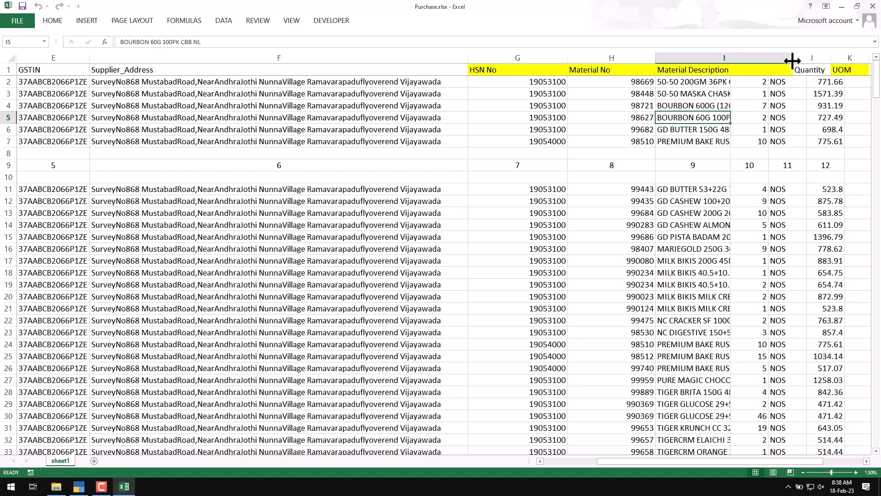
click(168, 198)
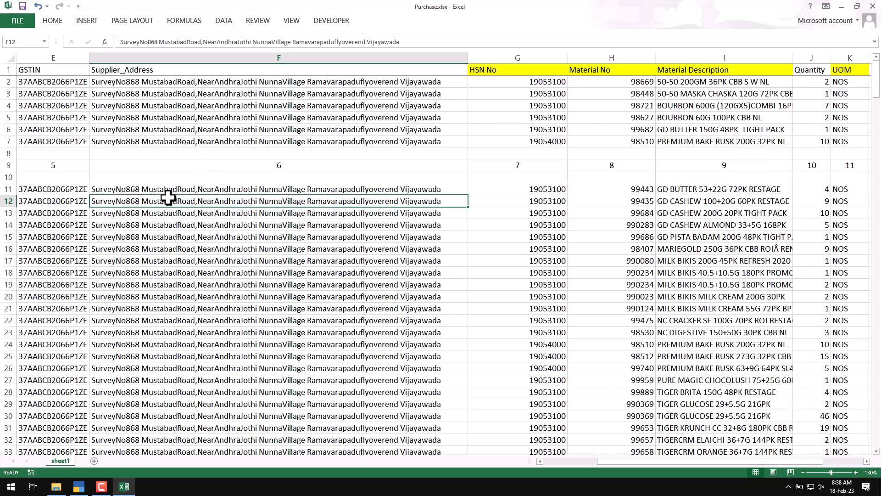
key(Down)
key(Down)
key(Down)
key(Down)
key(Down)
key(Down)
key(Down)
key(Down)
key(Down)
key(Down)
key(Down)
key(Down)
key(Down)
key(Down)
key(Down)
key(Down)
key(Down)
key(Down)
key(Down)
key(Down)
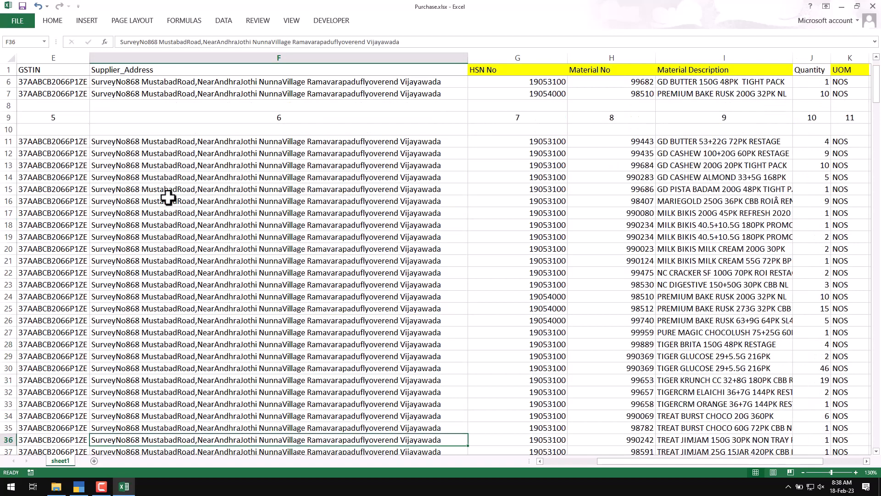
key(Down)
key(Down)
key(Down)
key(Down)
key(Down)
key(Down)
key(Down)
key(Down)
key(Down)
key(Right)
key(Right)
key(Right)
key(Right)
key(Left)
key(Left)
key(Right)
key(Right)
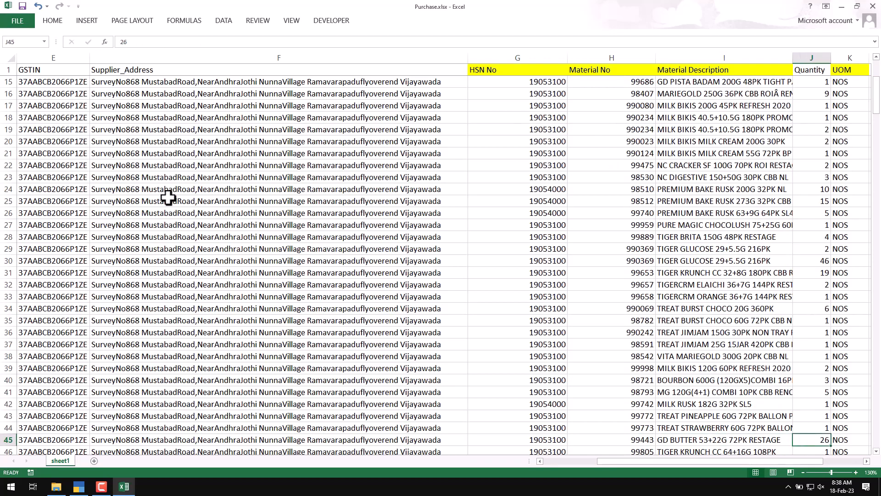
key(Down)
key(Down)
key(Down)
key(Down)
key(Left)
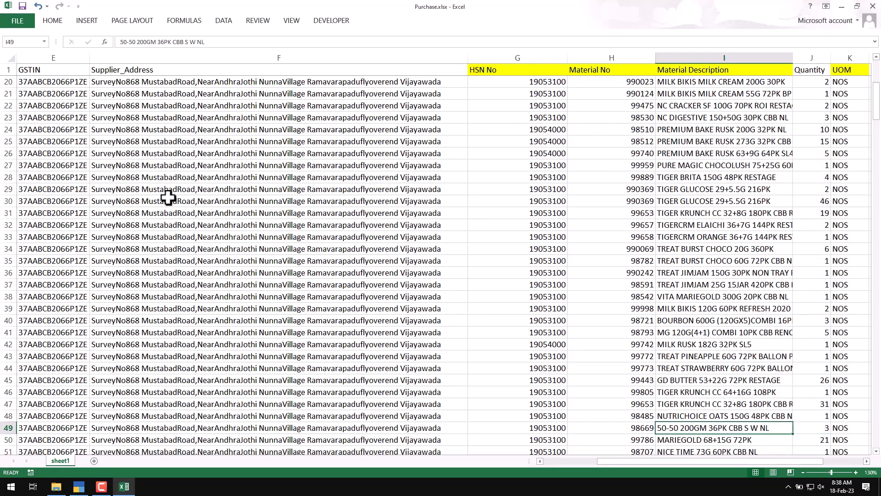
Return to the header row and examine the purchase quantity, gross amount, discount and GST columns
key(Up)
key(Up)
key(Up)
key(Up)
key(Up)
key(Up)
key(Up)
key(Up)
key(Up)
key(Up)
key(Up)
key(Up)
key(Up)
key(Up)
key(Up)
key(Up)
key(Up)
key(Up)
key(Up)
key(Up)
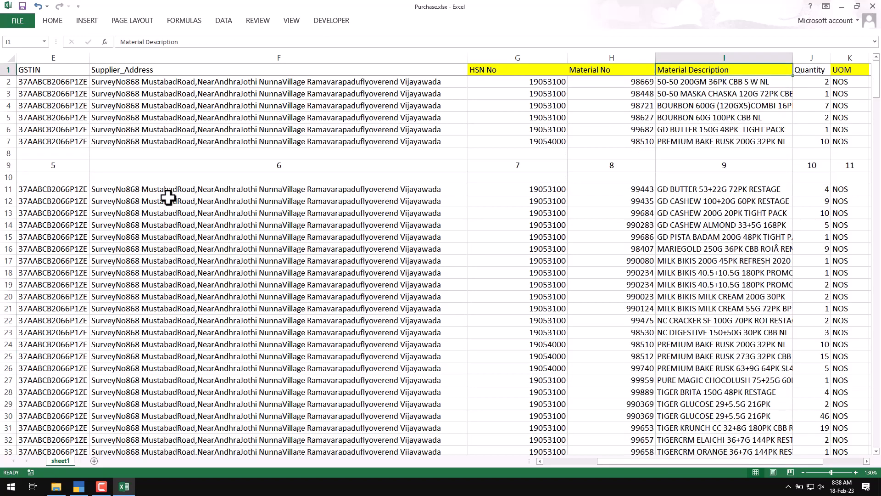
key(Right)
key(Right)
key(Right)
key(Right)
key(Right)
key(Right)
key(Right)
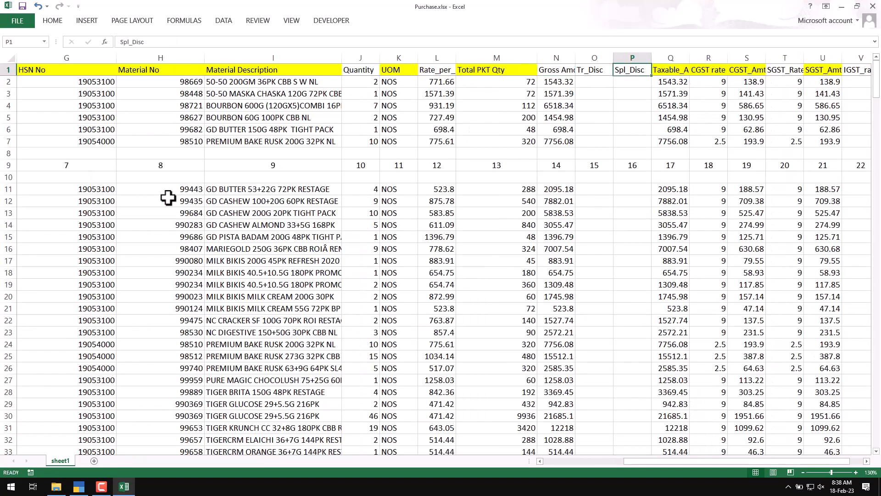
key(Left)
key(Left)
key(Left)
key(Left)
key(Left)
key(Left)
key(Left)
key(Left)
key(Left)
key(Left)
key(Left)
key(Left)
key(Left)
key(Left)
key(Left)
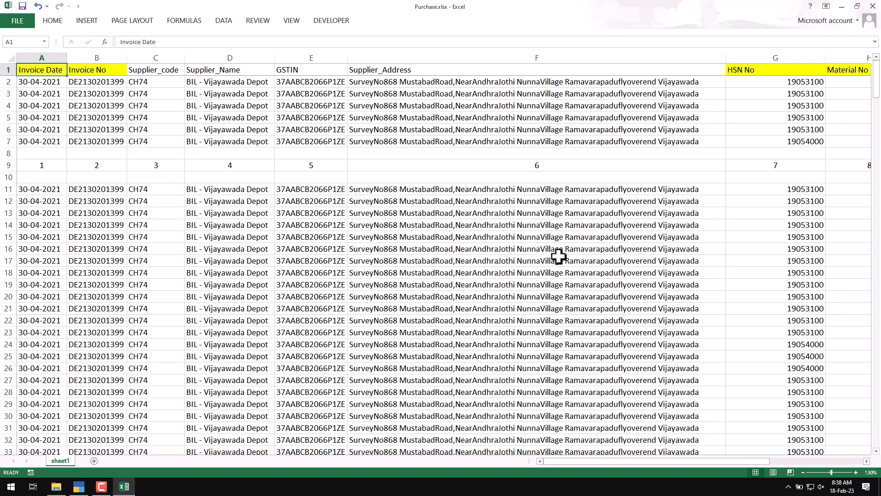
Close the purchase workbook and open Sales2.xlsx from the same folder
click(873, 6)
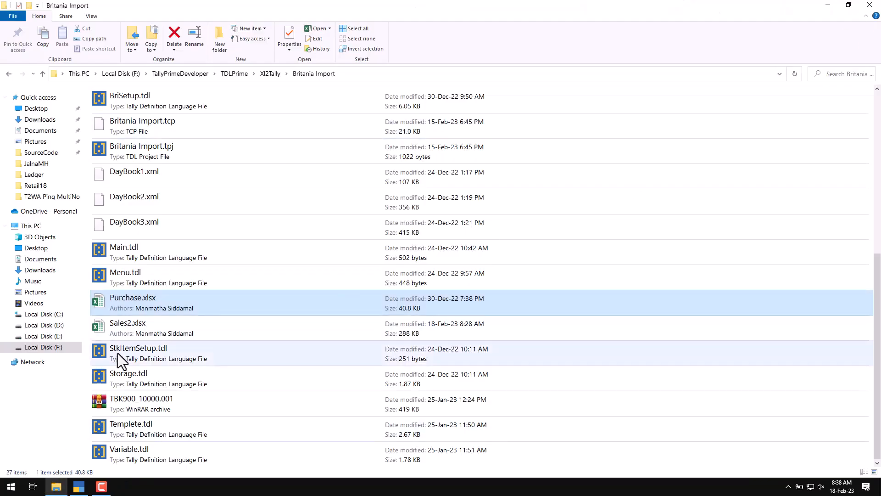
double_click(124, 326)
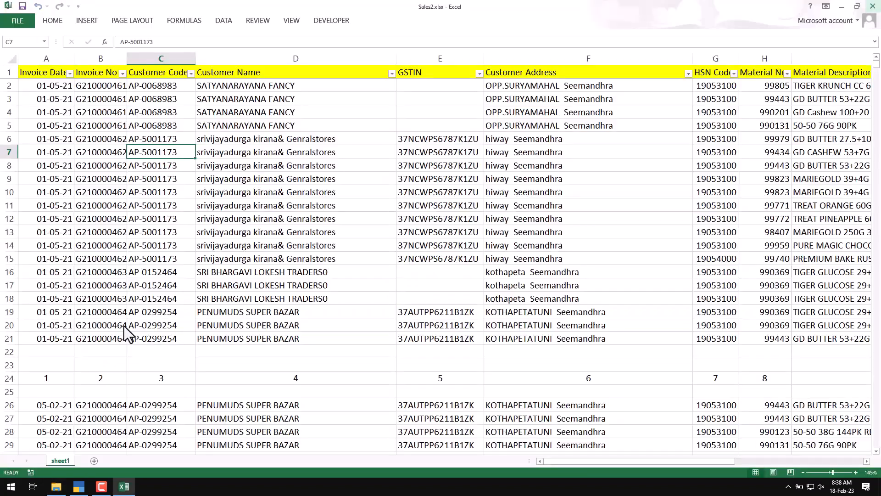
Review the sales sheet's invoice, customer, GSTIN, address, HSN code and material number columns
click(46, 86)
key(Right)
key(Right)
key(Right)
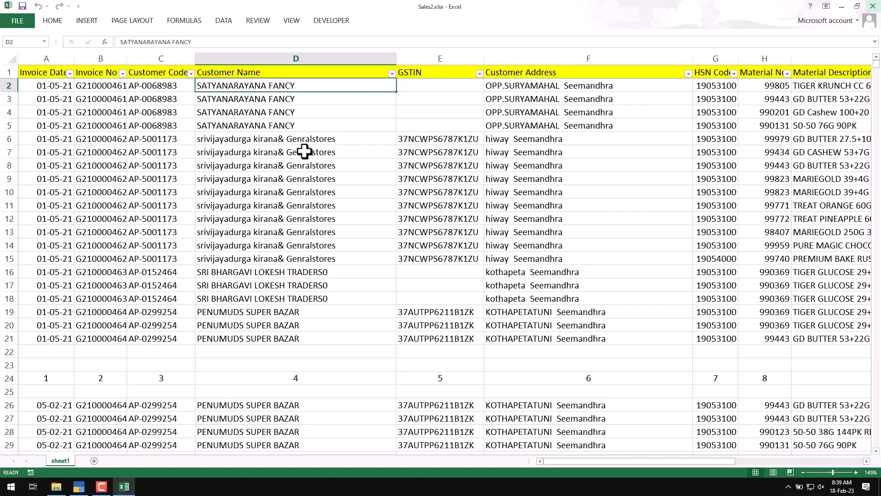
key(Down)
key(Down)
key(Down)
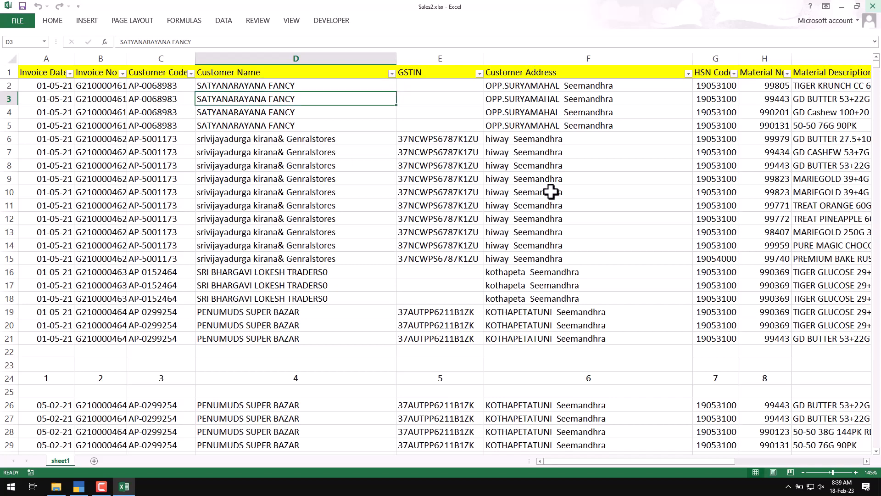
key(Right)
key(Down)
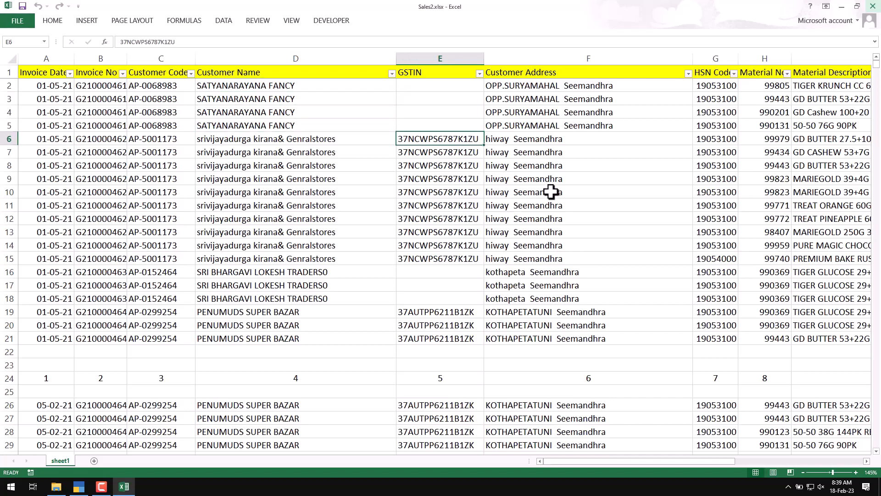
key(Right)
key(Left)
key(Down)
key(Right)
key(Right)
key(Right)
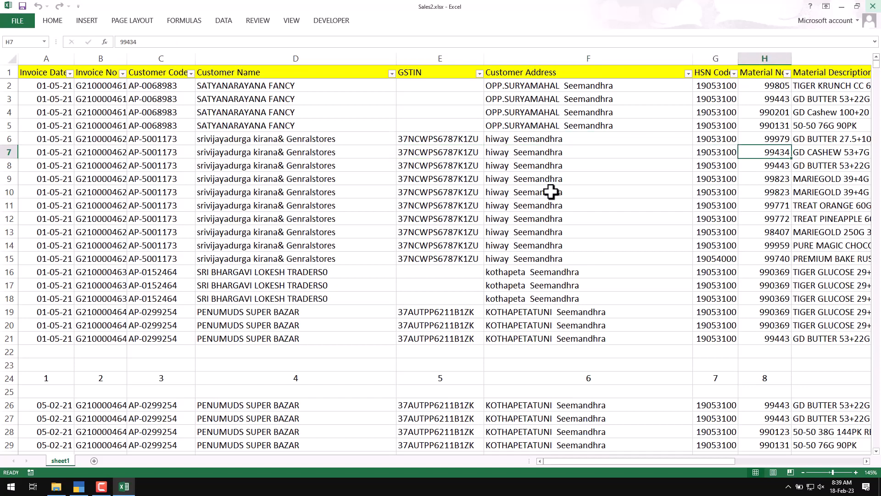
Examine the sales sheet's material description, quantity, price, discount and tax columns, ending back at the invoice date
key(Right)
key(Left)
key(Right)
key(Right)
key(Right)
key(Right)
key(Right)
key(Right)
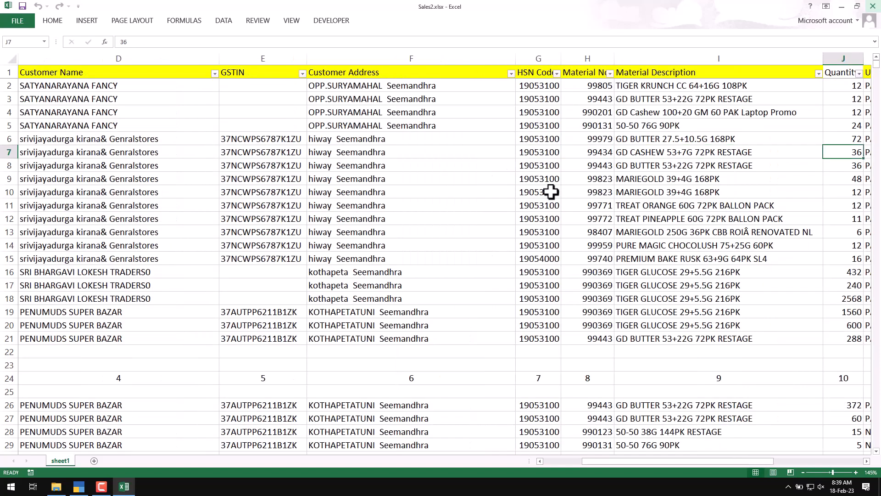
key(Right)
key(Right)
key(Right)
key(Right)
key(Right)
key(Right)
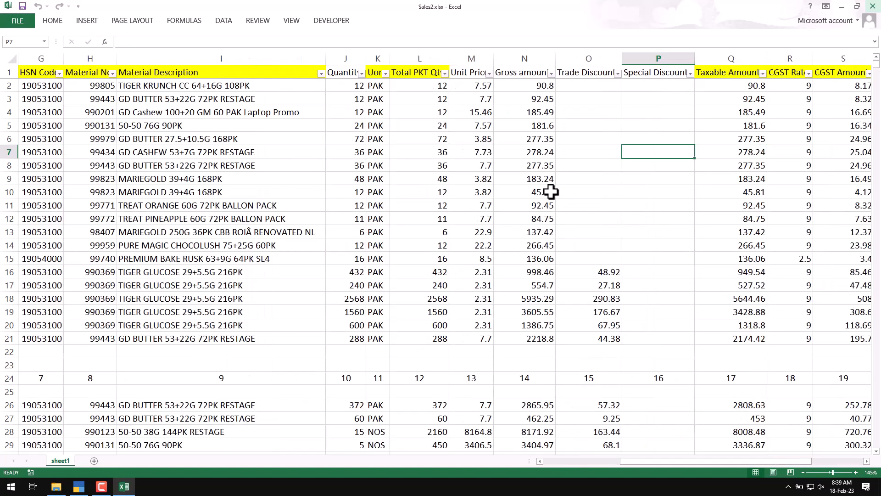
key(Left)
key(Left)
key(Left)
key(Left)
key(Left)
key(Left)
key(Left)
key(Left)
key(Left)
key(Left)
key(Left)
key(Left)
key(Left)
key(Left)
key(Left)
key(Left)
key(Left)
key(Left)
key(Left)
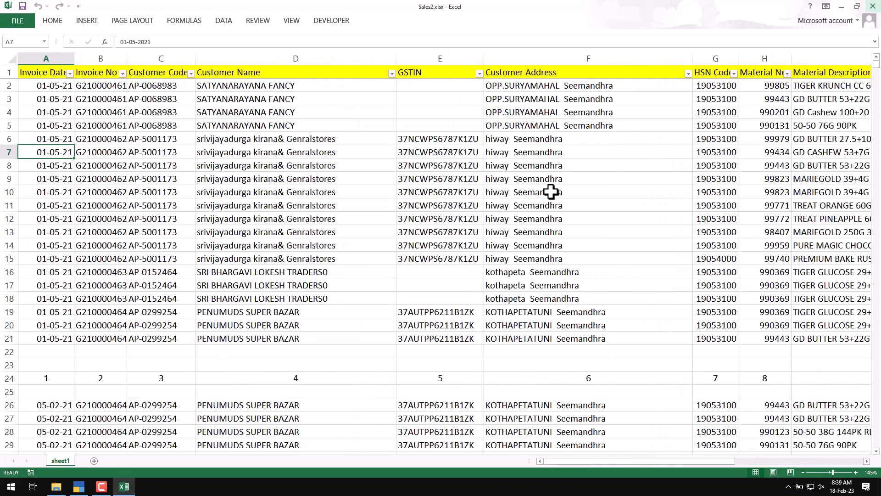
Reopen Purchase.xlsx in place of Sales2.xlsx and switch back to TallyPrime
click(873, 6)
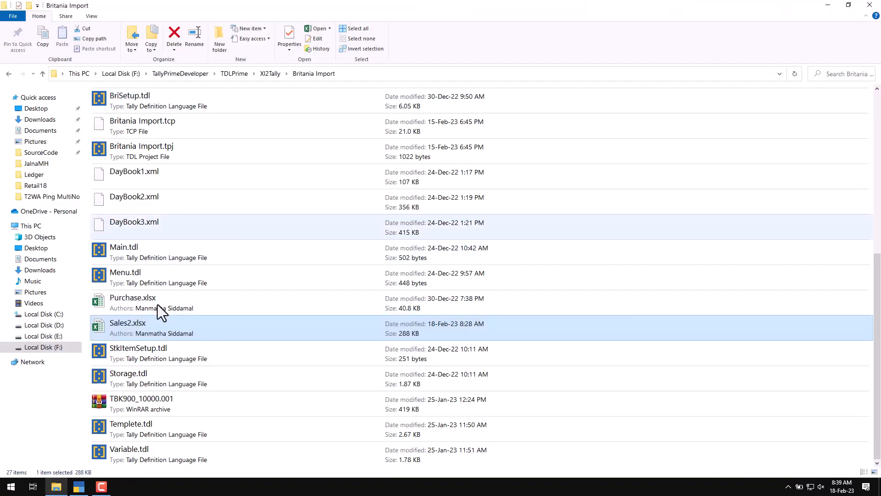
double_click(111, 299)
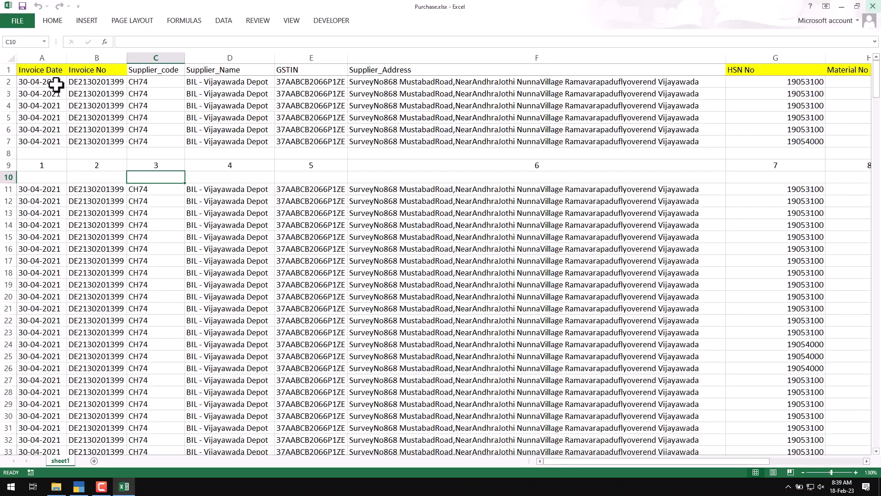
click(78, 486)
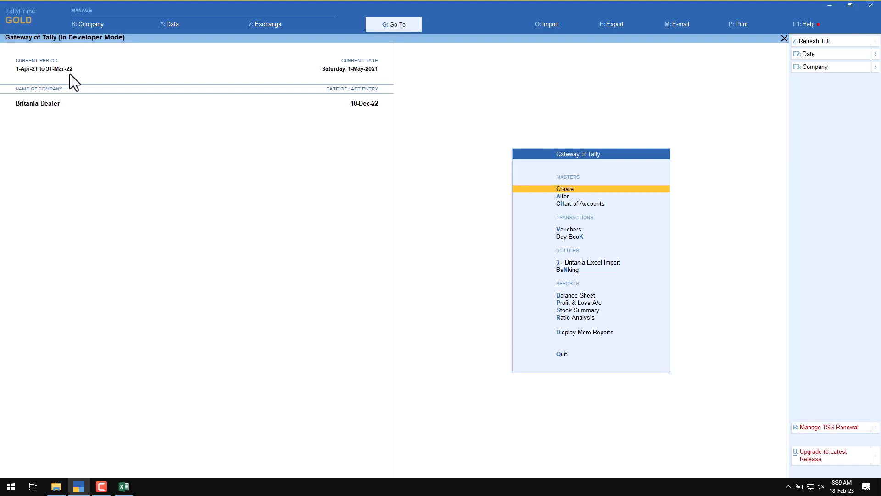
Check the Day Book for 30-Apr-21, comparing the date with Purchase.xlsx, and return to the Gateway of Tally
click(563, 238)
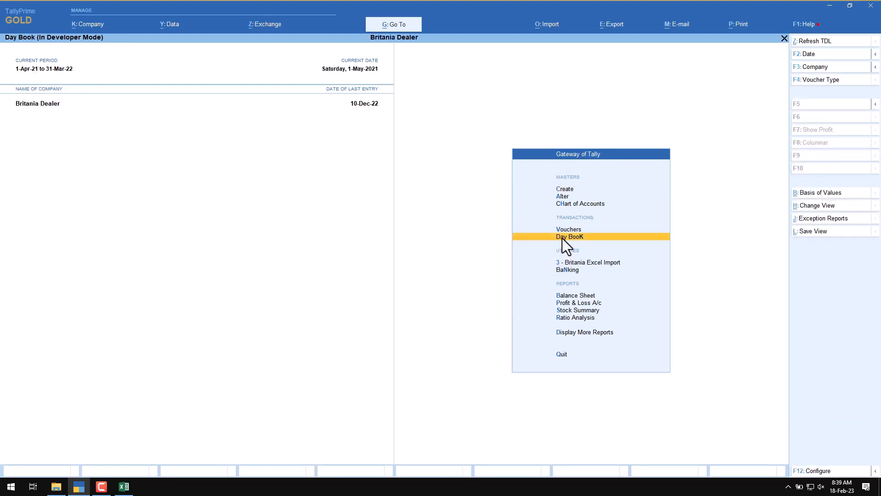
click(124, 487)
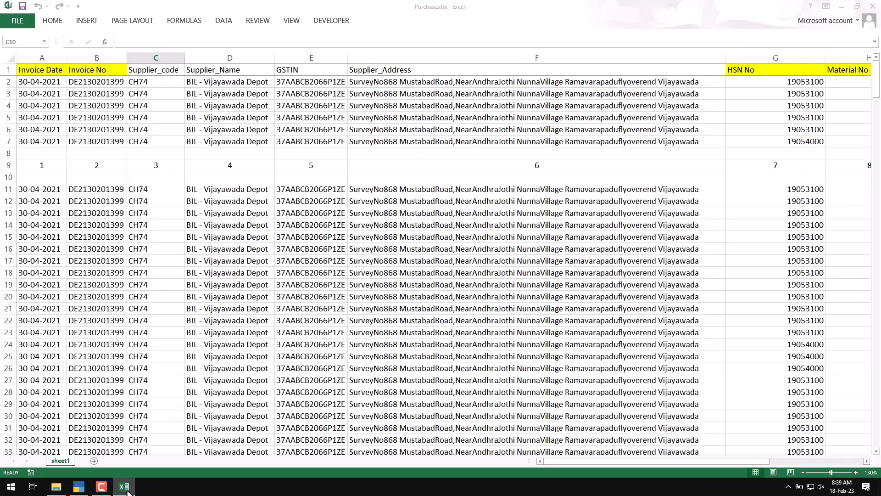
click(124, 485)
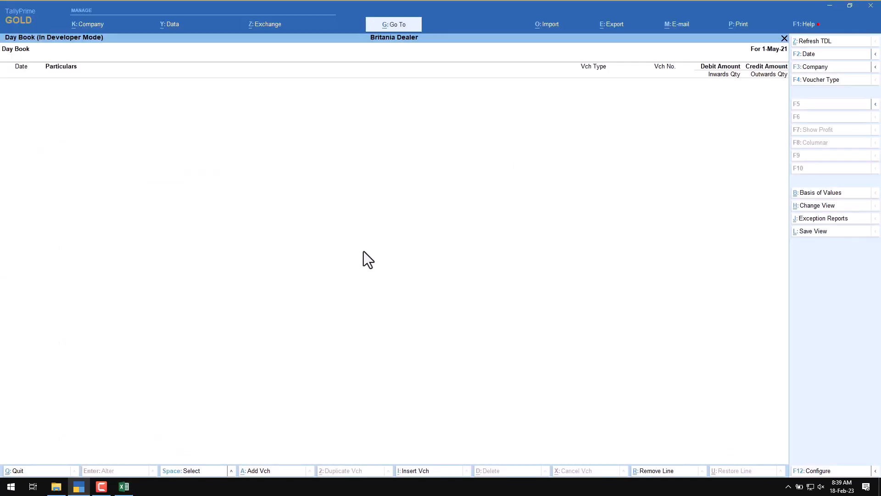
key(F2)
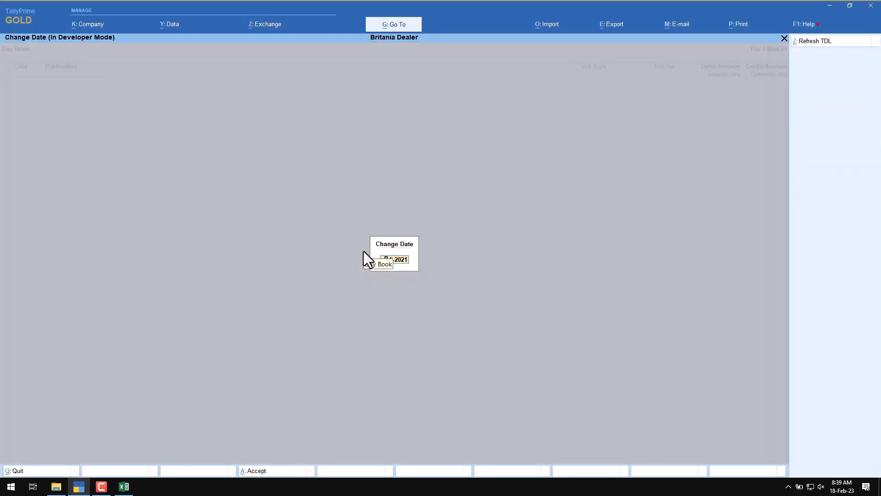
text(30-4)
key(Return)
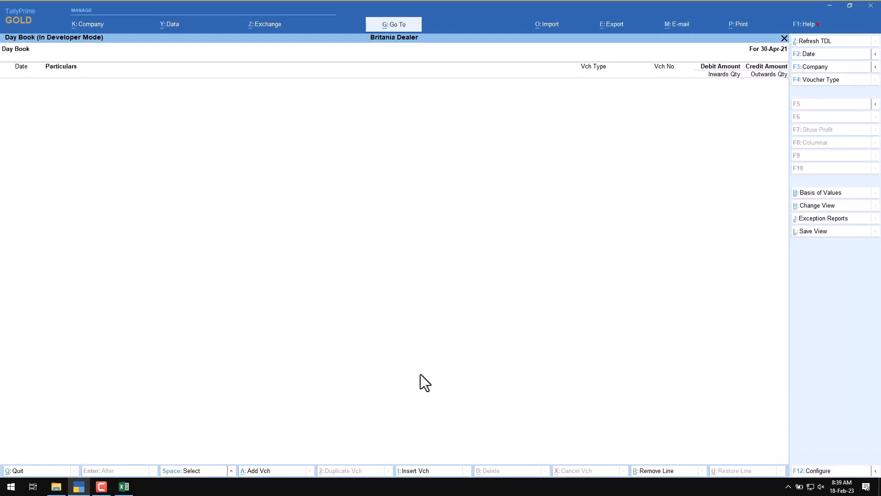
key(Escape)
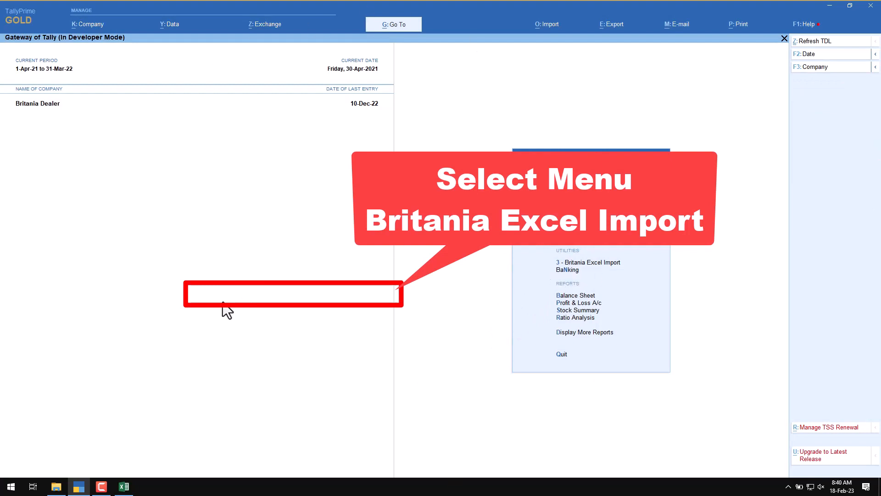
Review the voucher and ledger mappings in Britania Setup under Britania Excel Import, leaving without changes
click(569, 264)
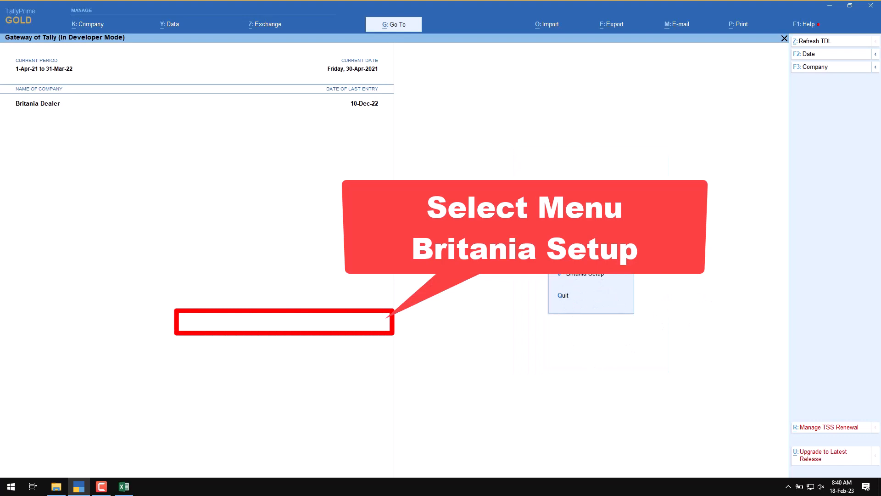
click(598, 277)
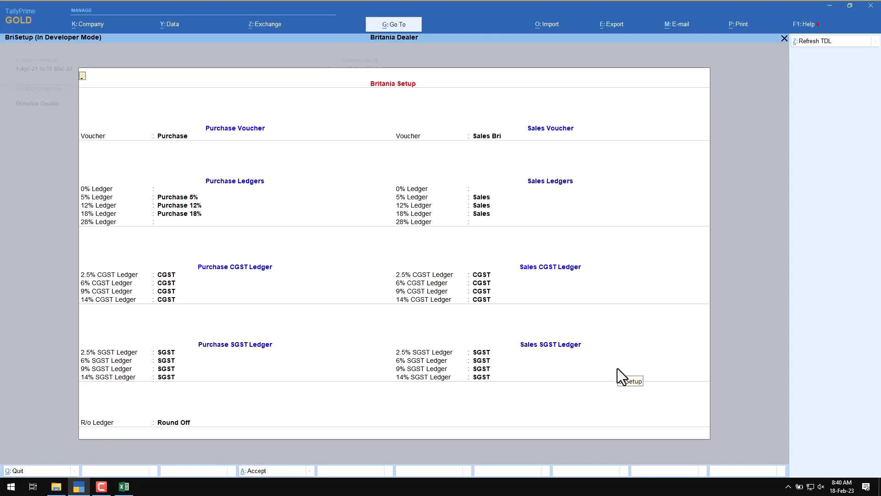
key(Escape)
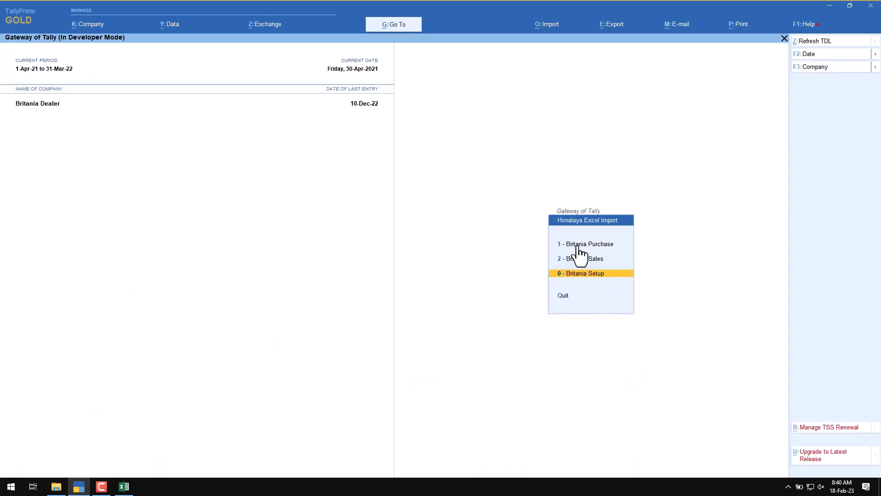
Start the Britania Purchase import with Purchase.xlsx as the file and Sheet1 as the Excel sheet name
click(578, 245)
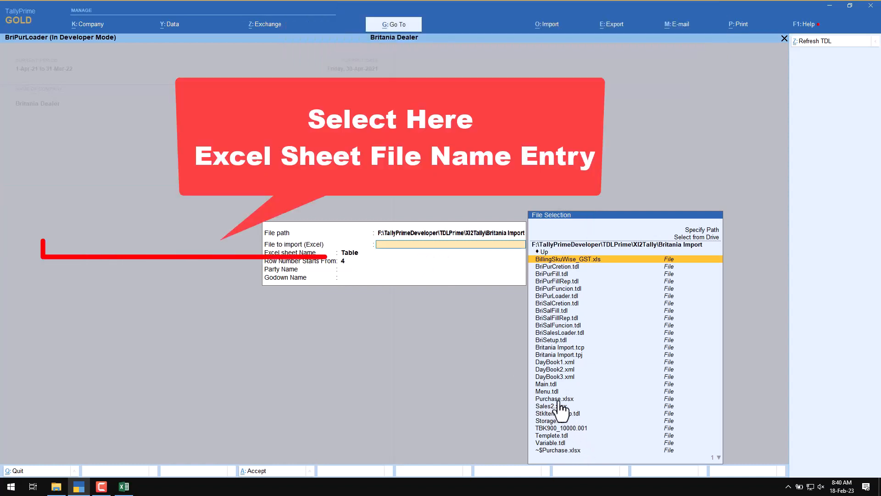
key(Return)
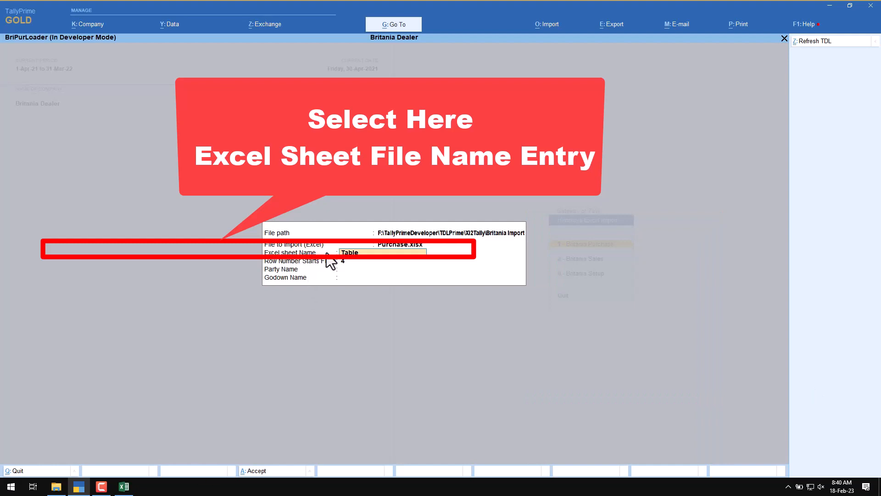
click(122, 487)
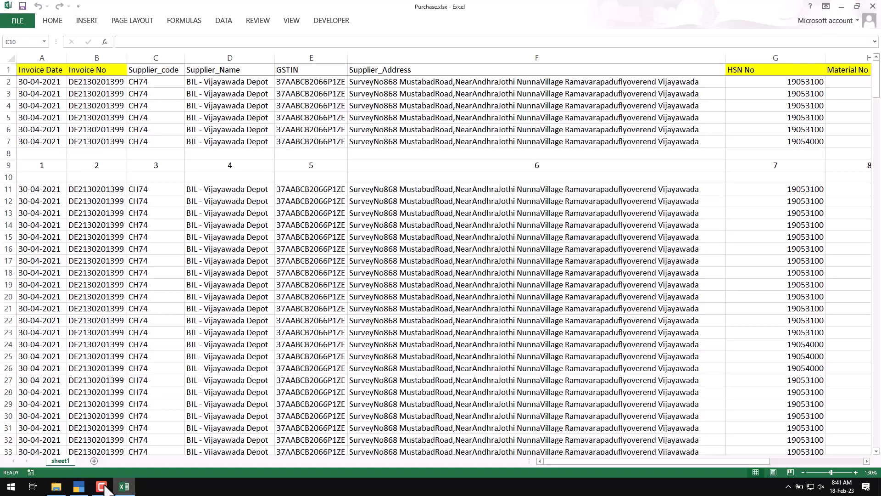
click(78, 486)
text(Sheet1)
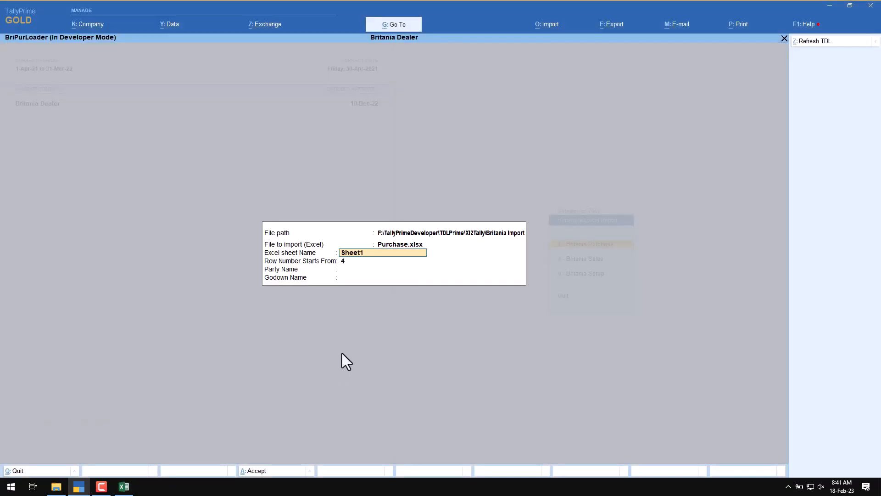
key(Return)
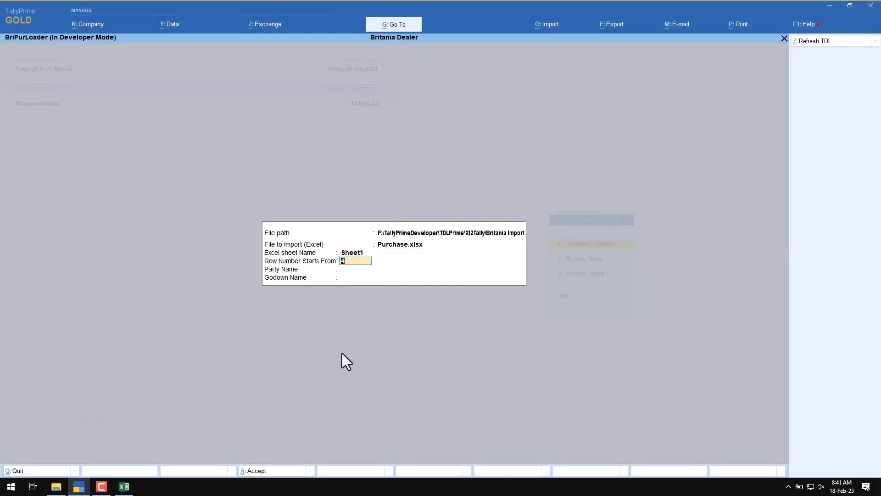
Check where the data begins in Purchase.xlsx and set the import's starting row number to 2
click(123, 487)
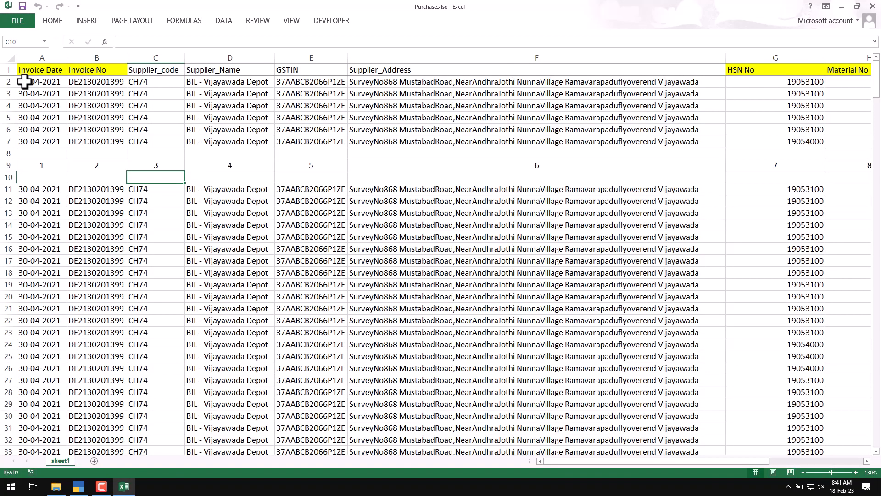
click(120, 486)
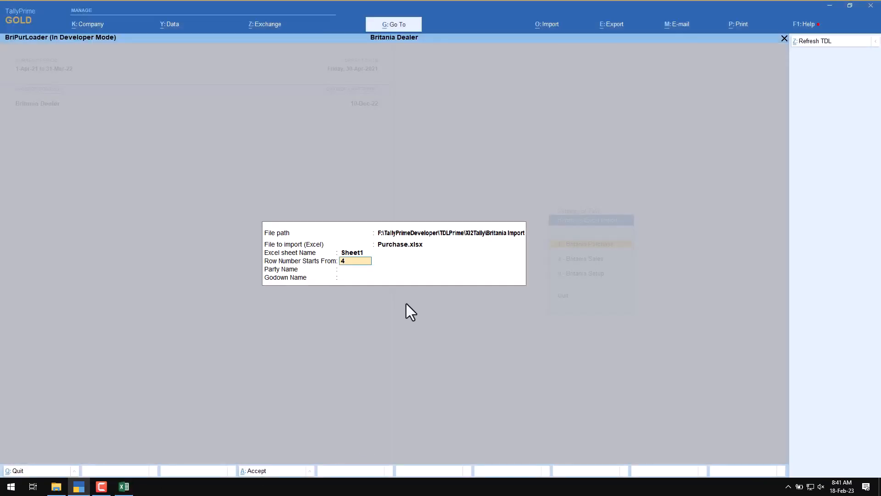
key(Return)
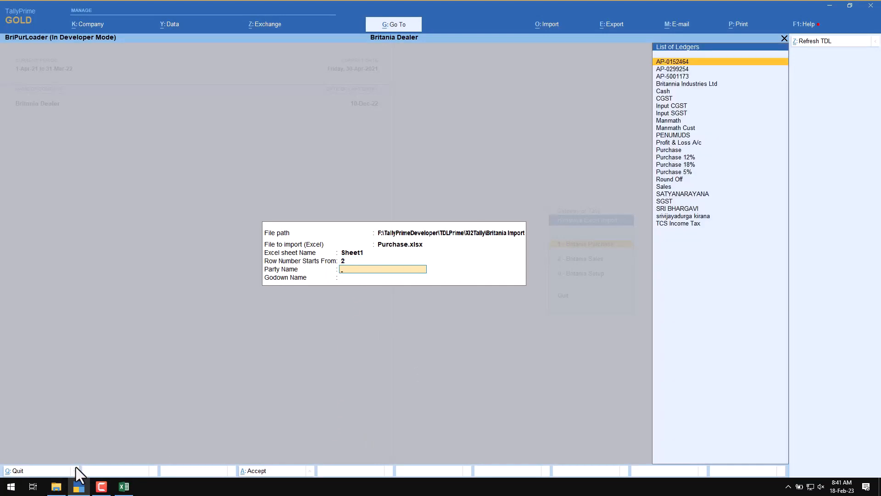
Check the supplier in Purchase.xlsx and choose Britannia Industries Ltd as the party and Main Location as the godown
click(123, 487)
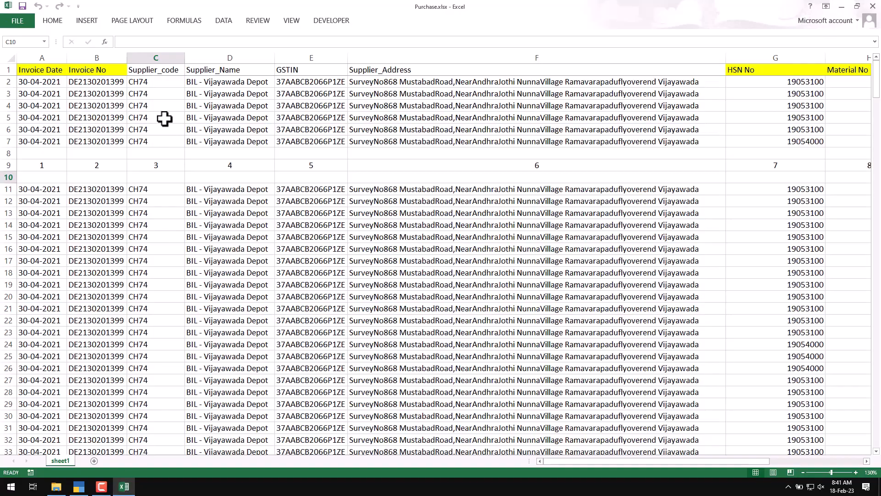
click(123, 488)
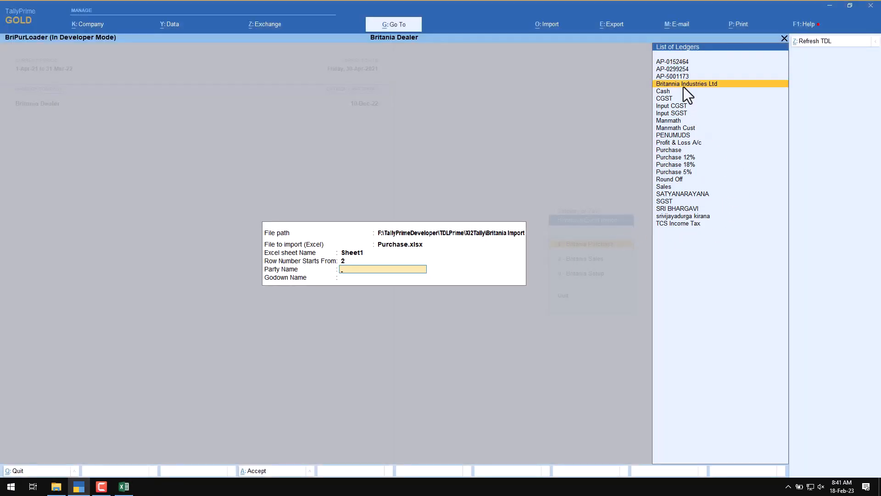
click(721, 85)
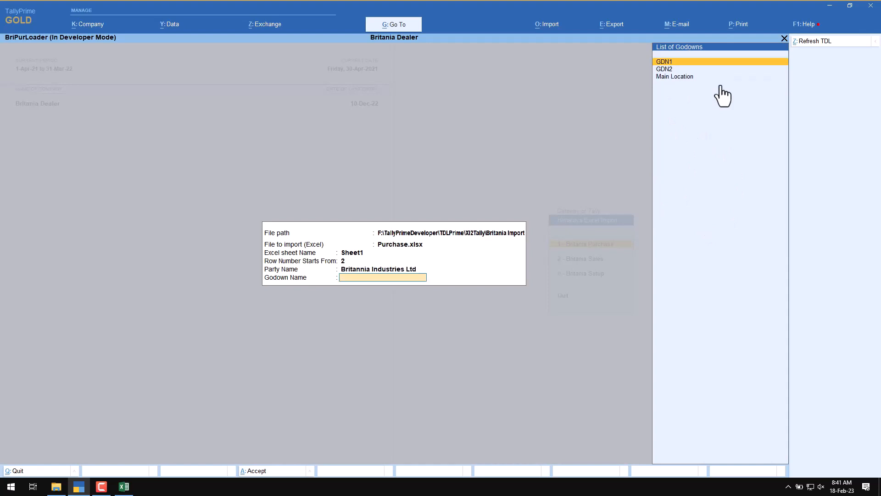
click(671, 79)
Accept the purchase import settings and read the Excel file's rows into TallyPrime
key(Return)
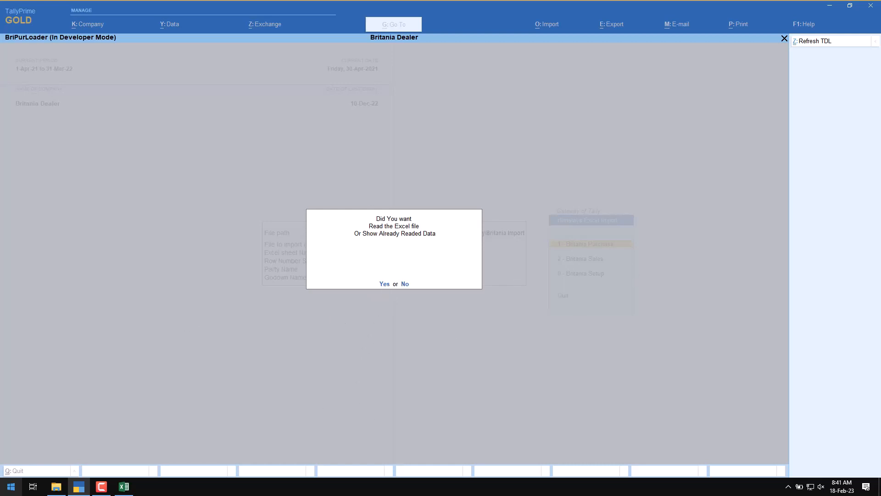
click(124, 486)
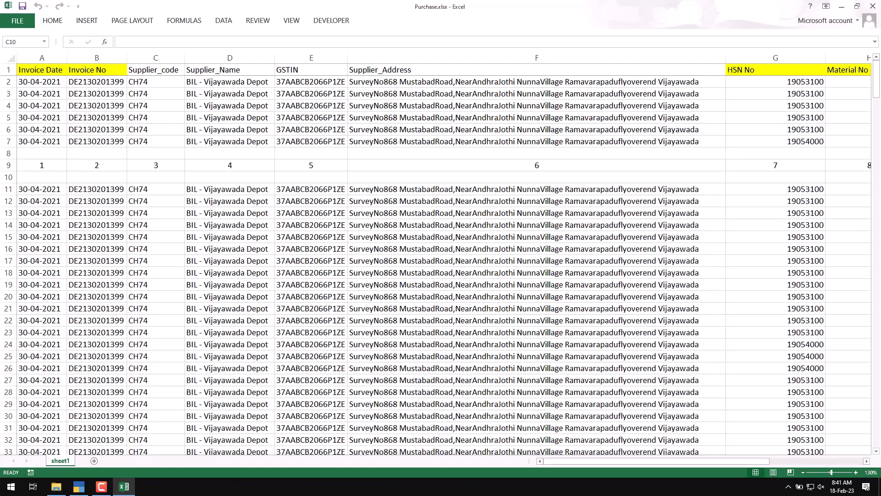
click(78, 486)
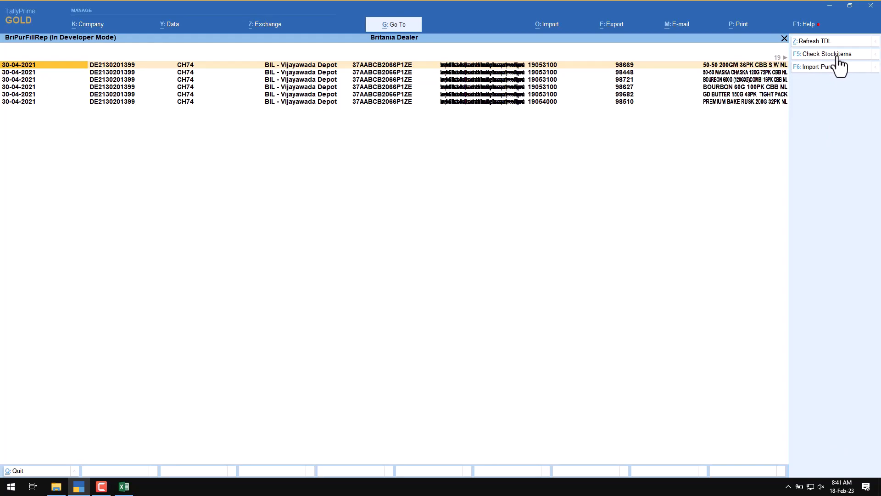
Switch to Purchase.xlsx and widen the Material Description column to fit its contents
click(123, 486)
click(643, 106)
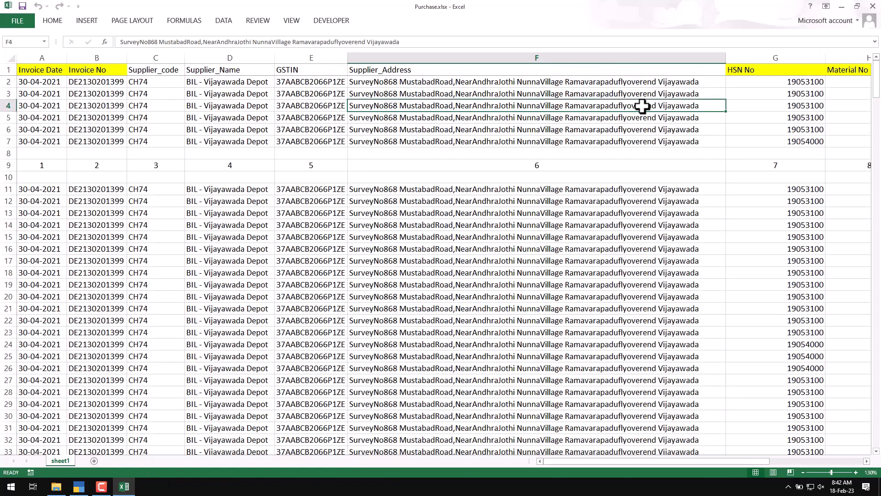
key(Right)
key(Right)
key(Right)
key(Right)
key(Right)
key(Right)
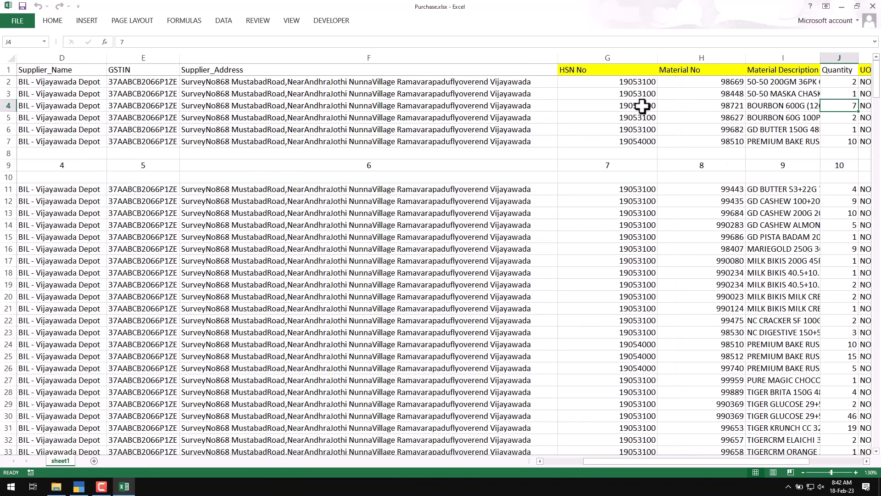
key(Left)
key(Left)
key(Left)
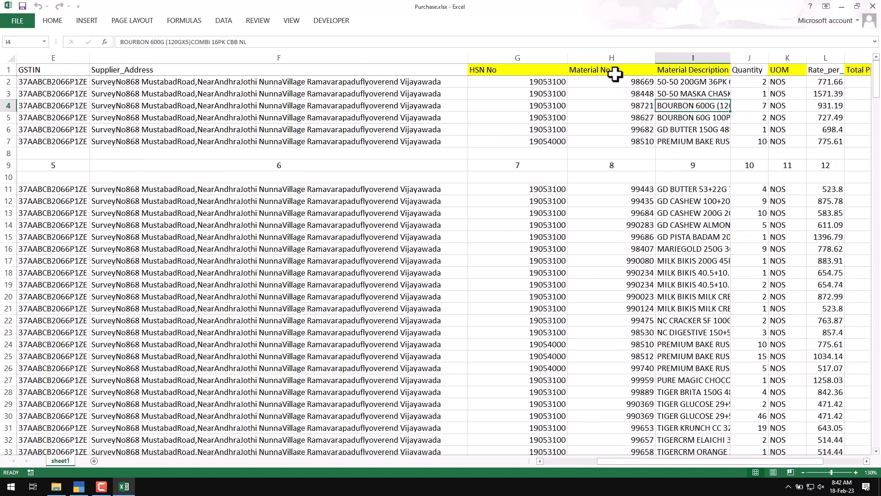
double_click(732, 59)
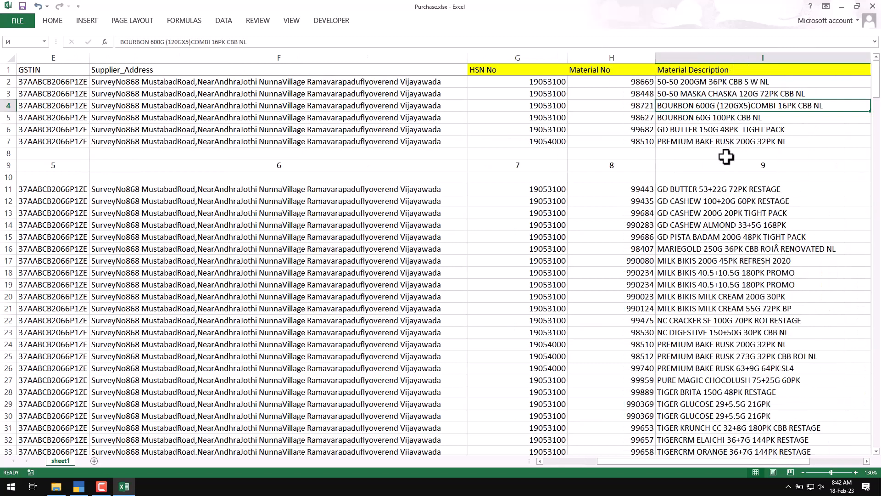
Examine the material descriptions in the first purchase rows above the column numbering
click(761, 91)
click(865, 85)
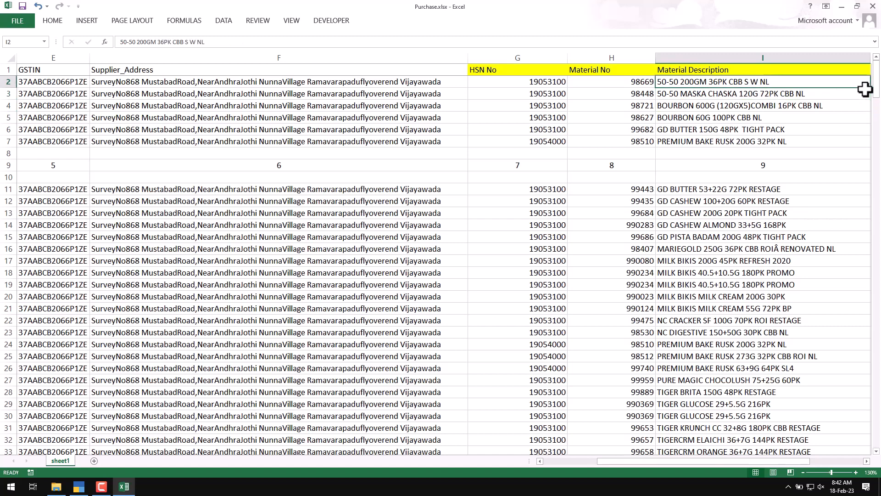
key(Down)
key(Down)
key(Down)
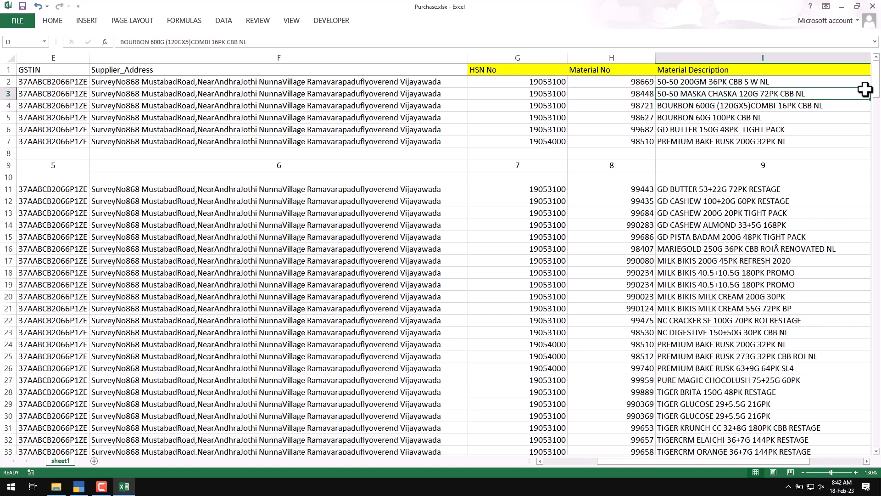
key(Up)
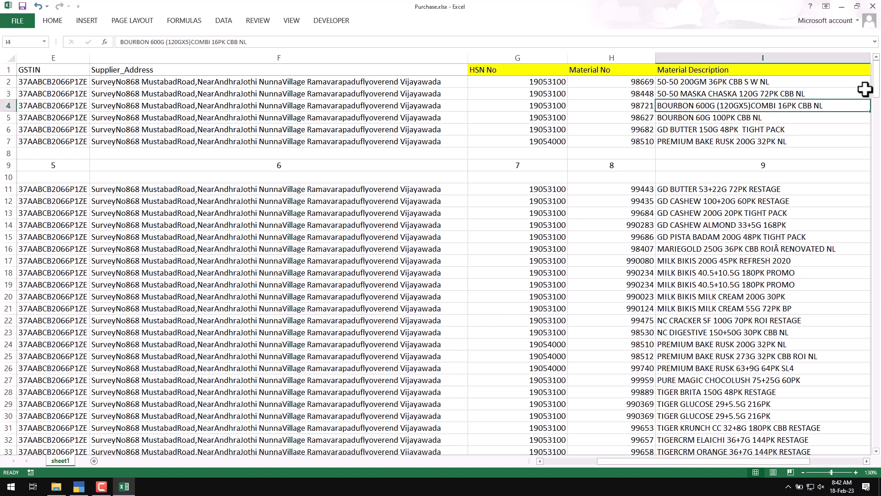
key(Down)
key(Down)
key(Up)
key(Up)
key(Up)
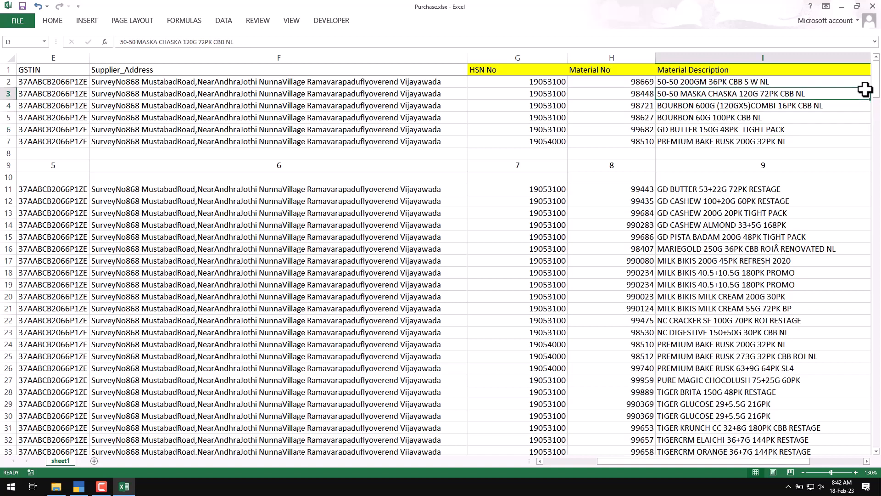
key(Up)
Compare the HSN numbers with the material descriptions in the first purchase rows and switch back to TallyPrime
key(Left)
key(Left)
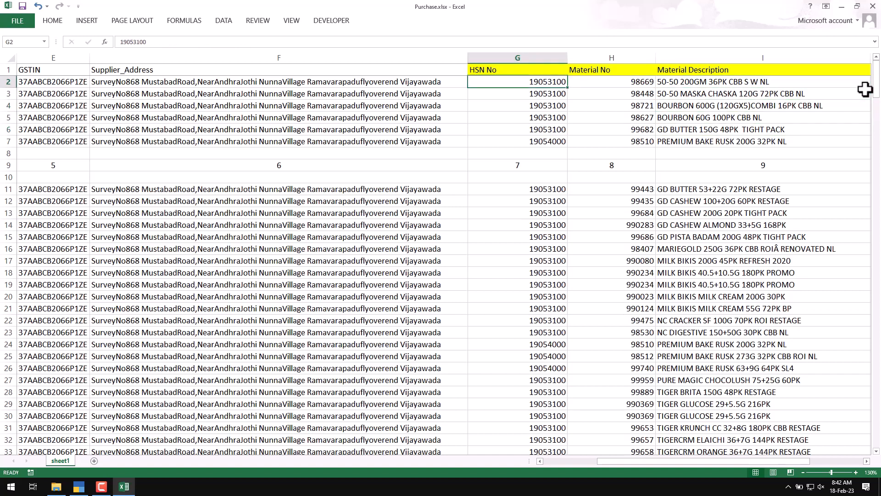
key(Down)
key(Down)
key(Right)
key(Right)
key(Up)
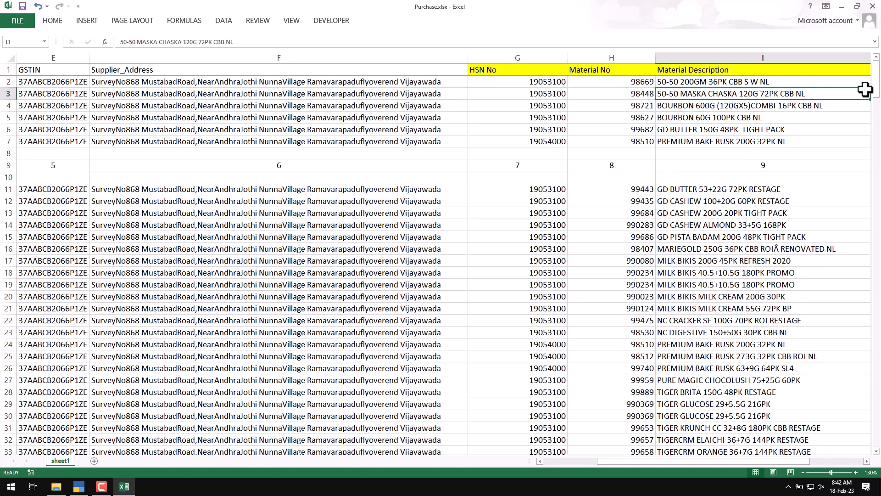
key(Up)
key(Left)
key(Left)
key(Down)
key(Down)
key(Down)
key(Down)
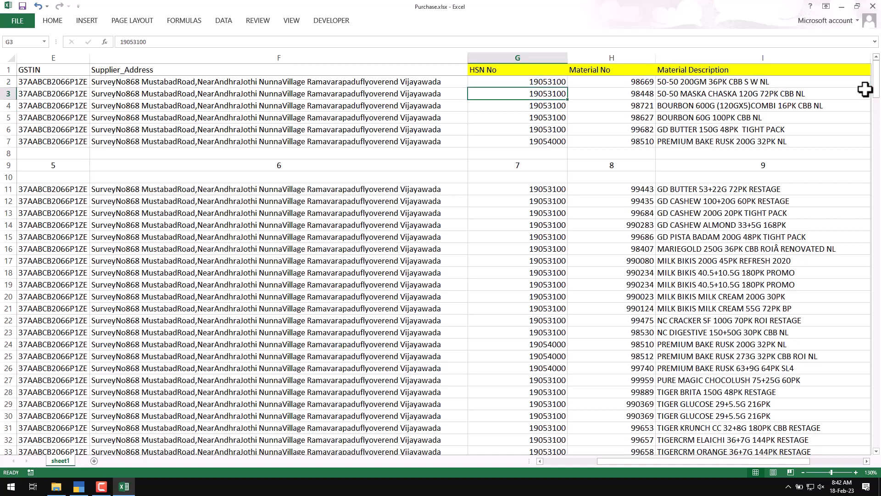
key(Up)
key(Up)
key(Up)
key(Up)
click(79, 487)
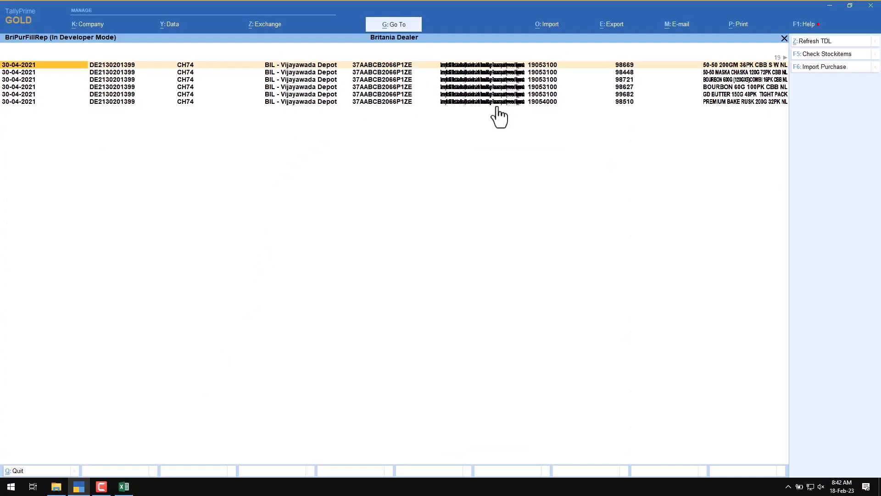
Check the purchase rows' stock items against the HSN numbers and material descriptions in Purchase.xlsx and close the check
click(805, 57)
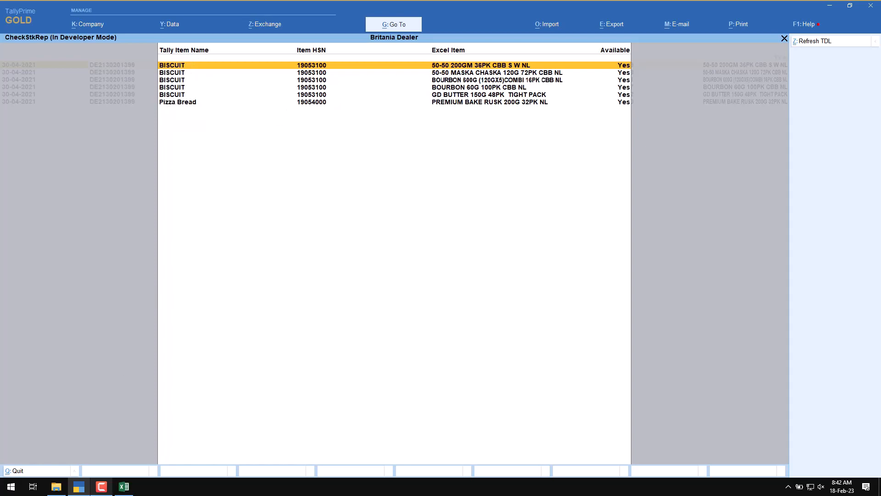
click(123, 487)
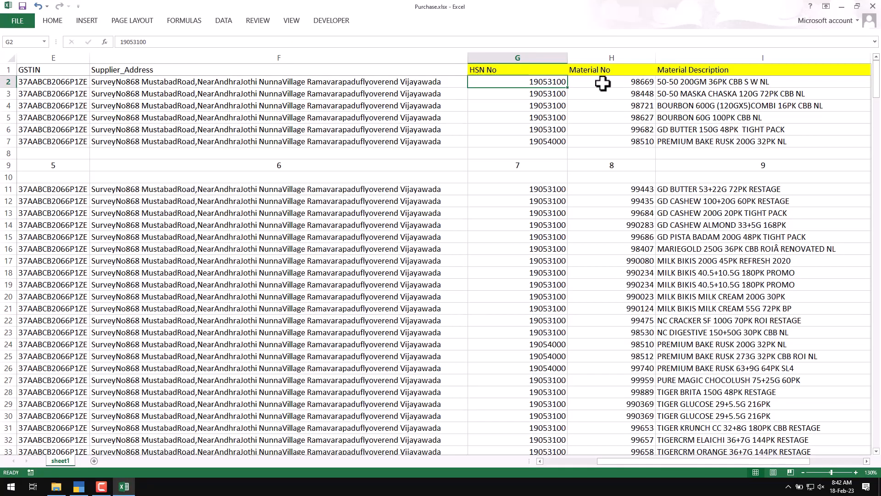
click(130, 488)
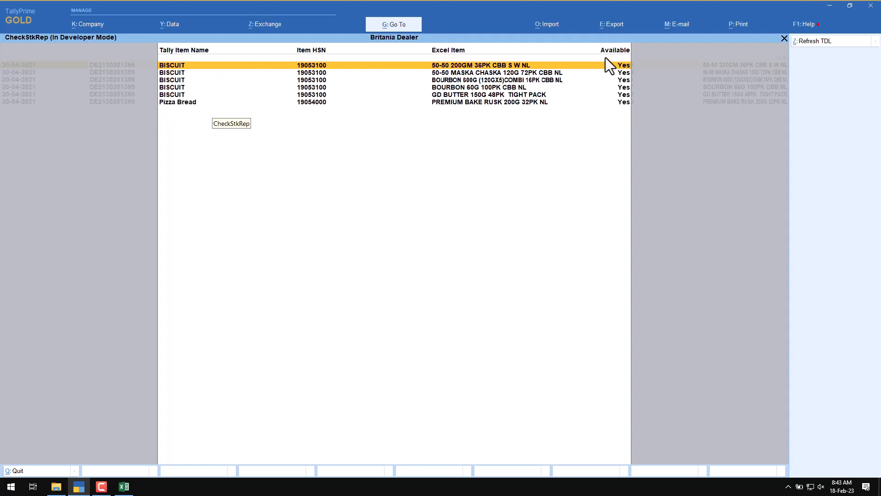
key(Escape)
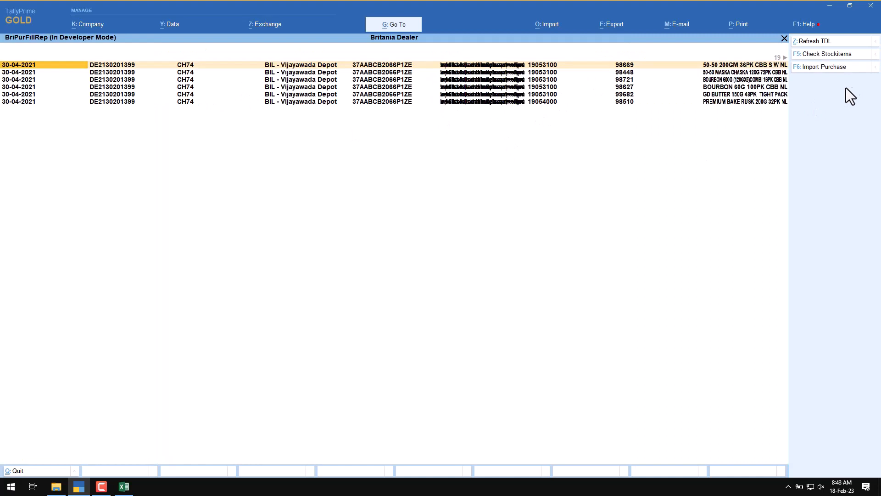
Import the loaded purchase rows as vouchers and return to the Gateway of Tally
click(824, 71)
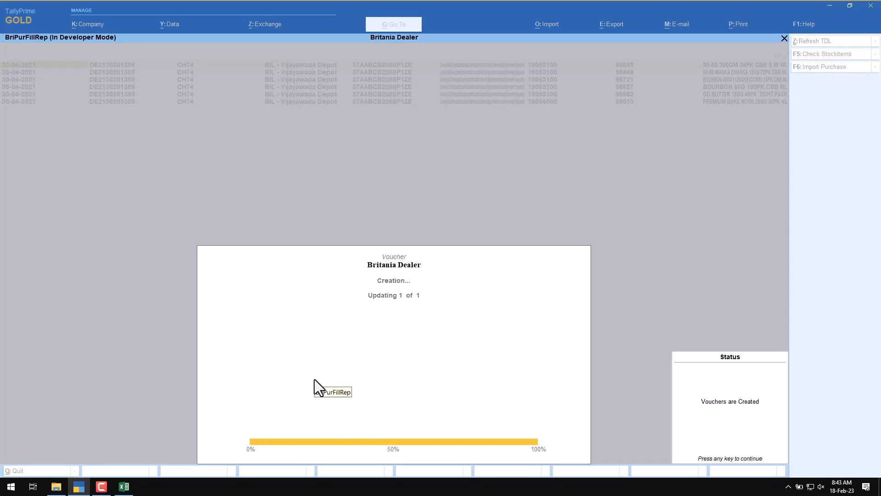
key(Escape)
key(Escape)
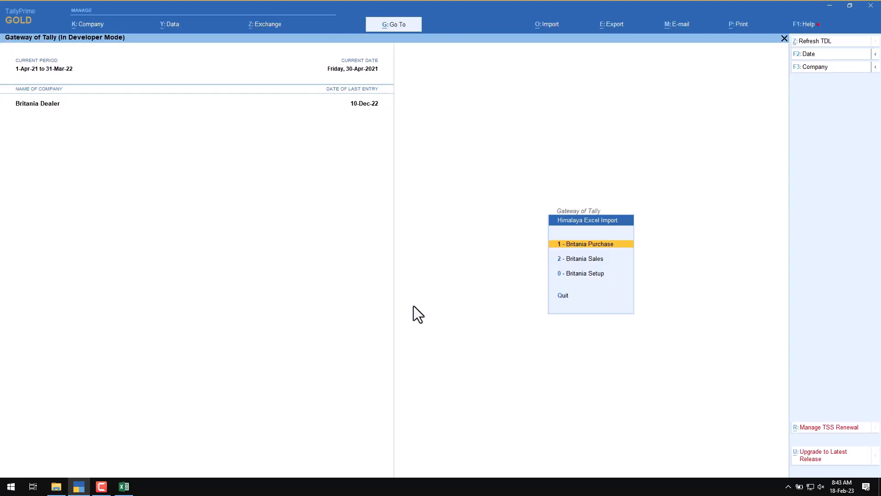
key(Escape)
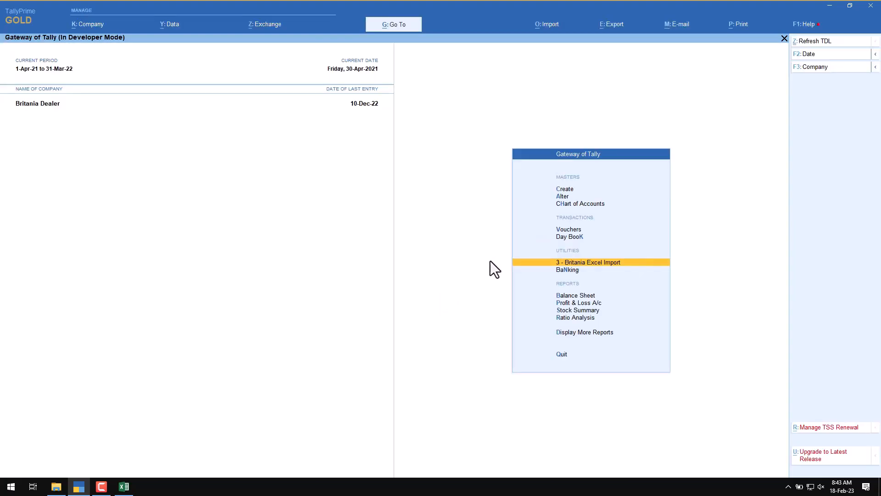
Review the imported Britannia Industries Ltd purchase voucher in the Day Book, including its GST tax analysis
click(577, 241)
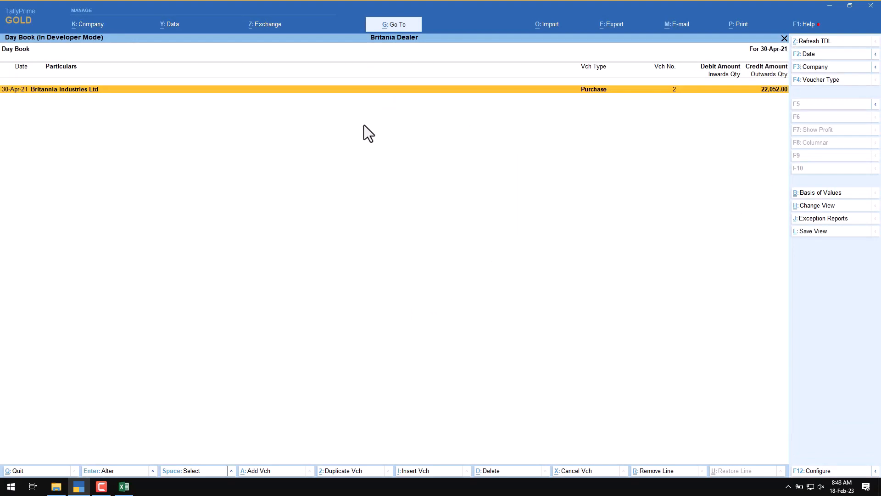
click(76, 96)
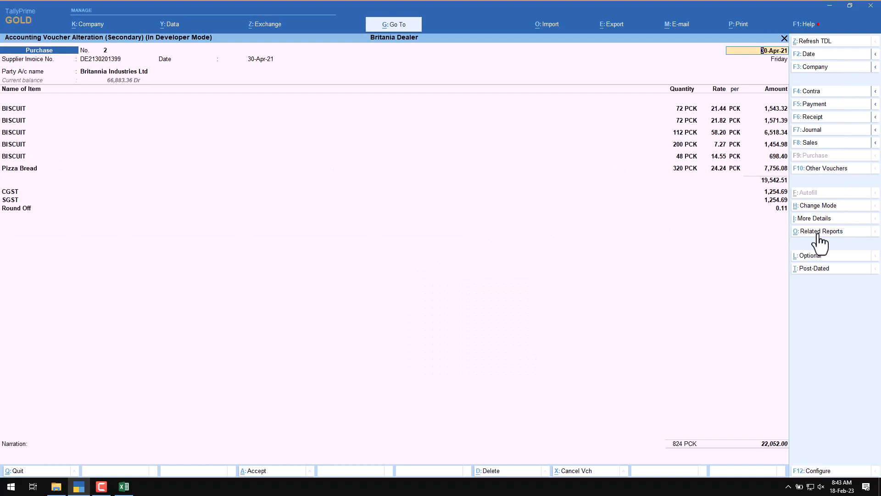
key(ctrl+o)
key(F5)
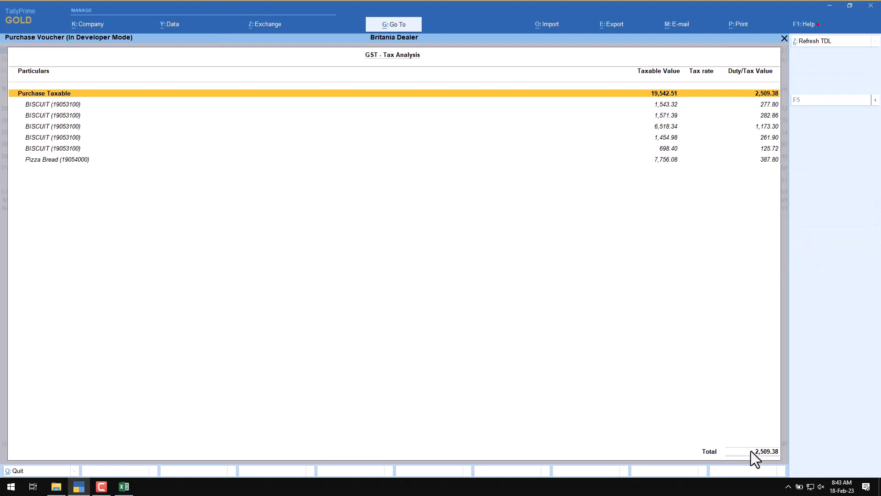
key(Escape)
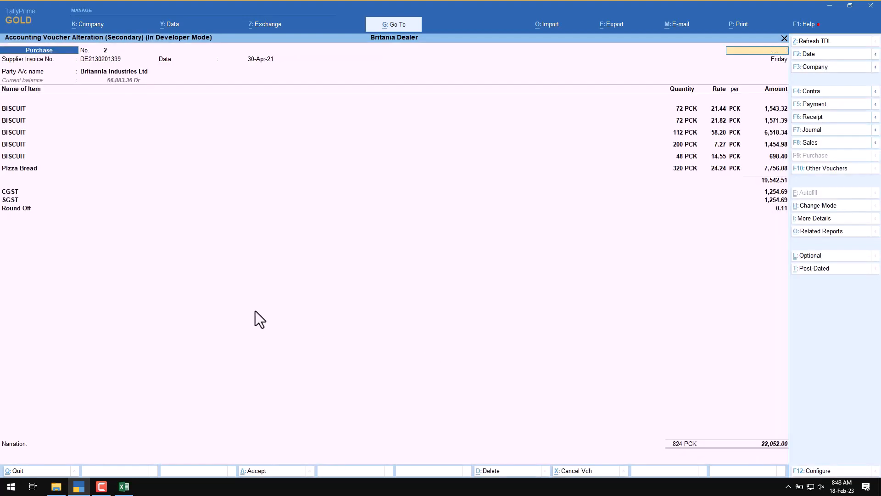
key(Escape)
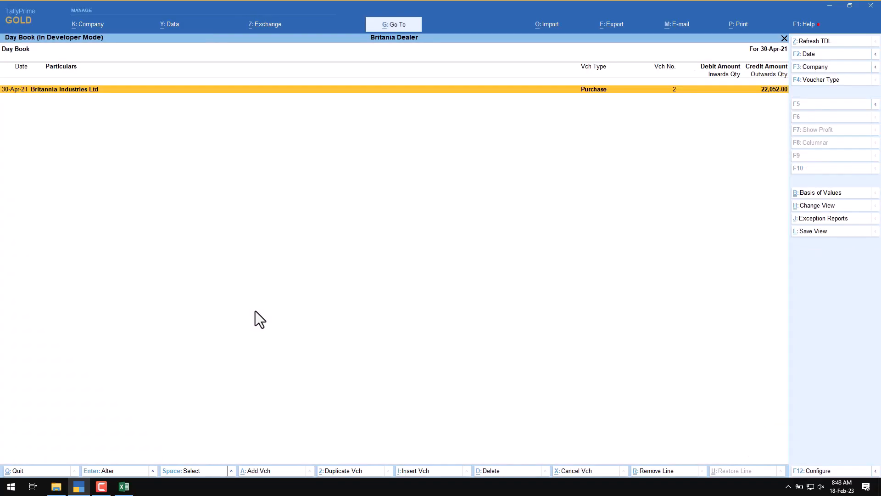
Close Purchase.xlsx and open the Sales2.xlsx workbook in Excel
click(124, 486)
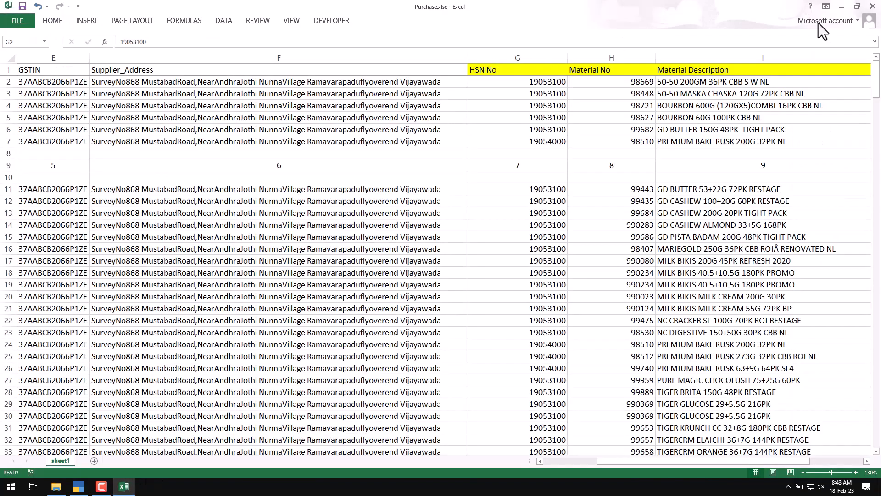
click(873, 5)
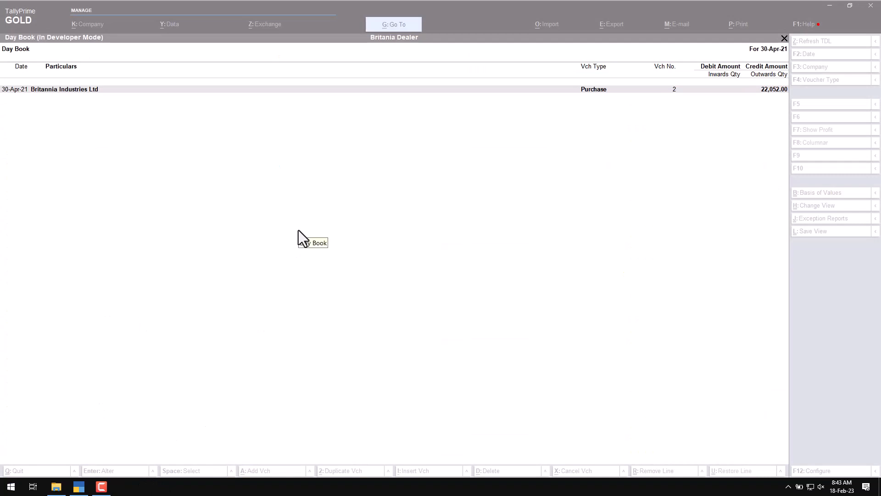
click(56, 486)
double_click(119, 325)
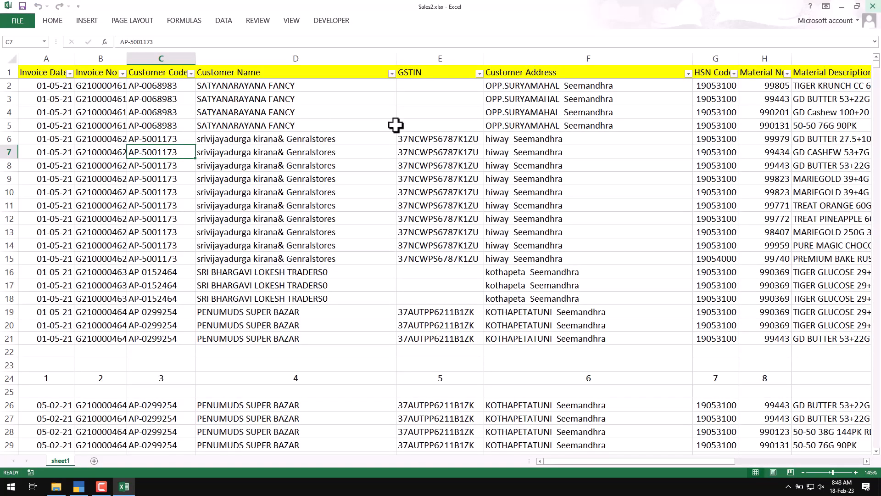
Switch to TallyPrime, start the Britania Sales import and select Sales2.xlsx as the file to import
click(80, 487)
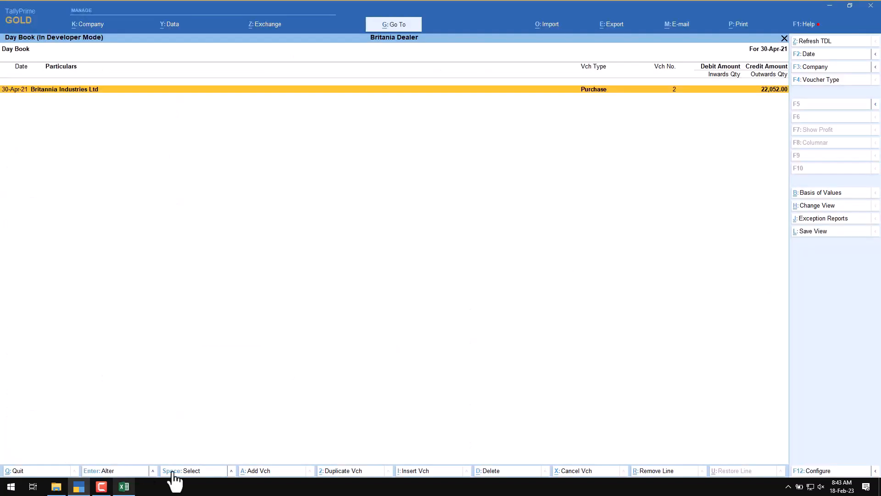
key(Escape)
key(Up)
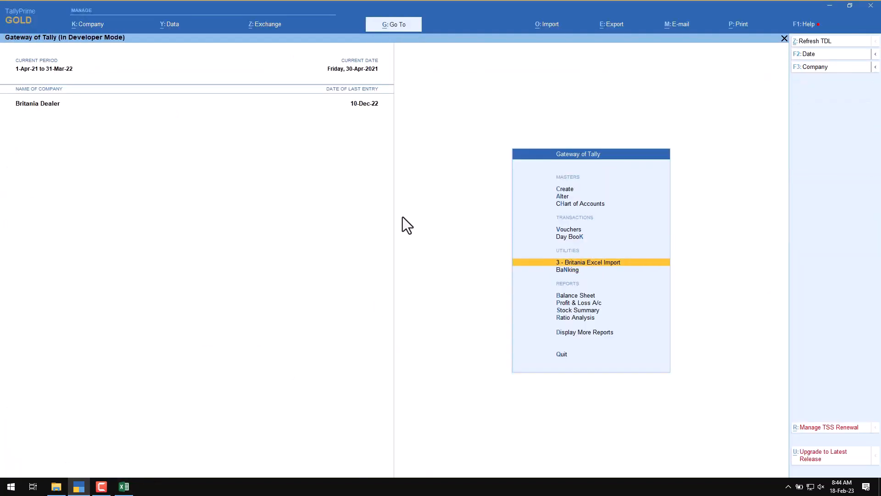
key(Return)
key(Down)
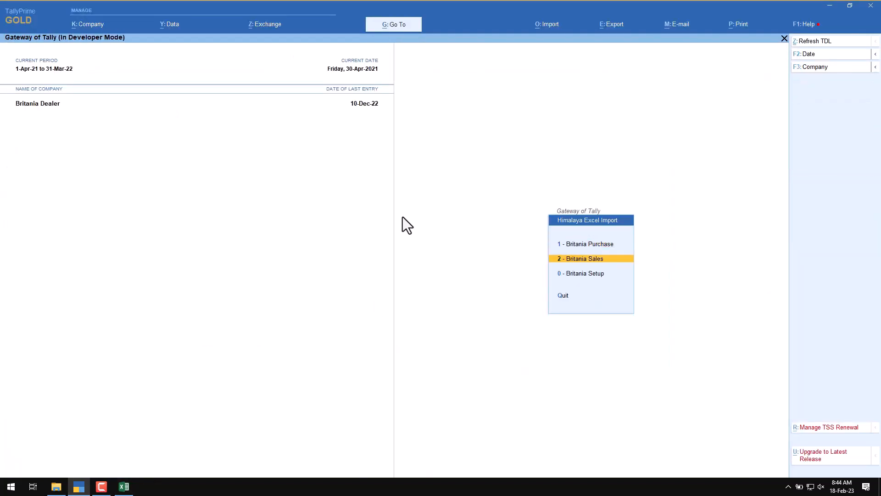
key(Return)
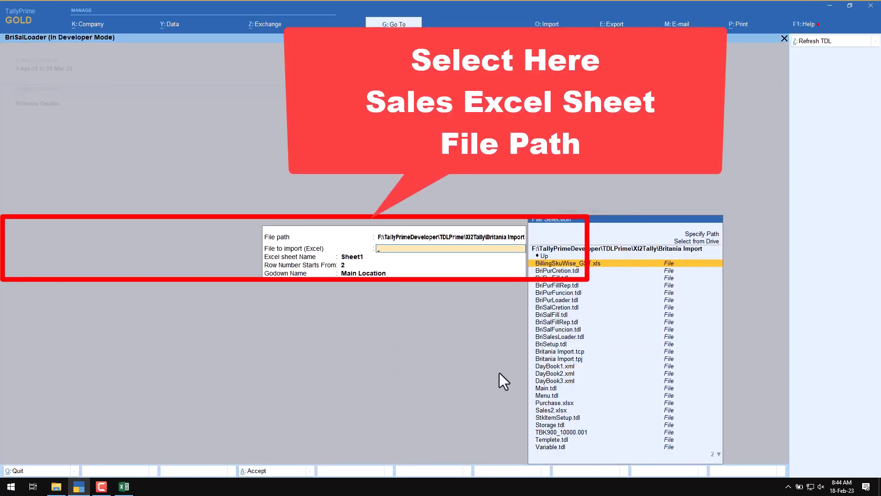
click(552, 410)
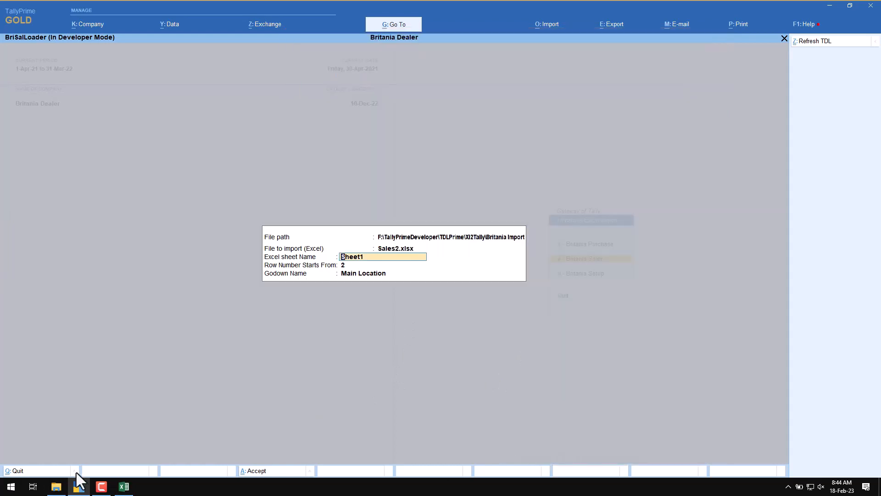
Accept Sheet1, starting row 2 and godown Main Location, and read the Sales2.xlsx rows into TallyPrime
click(124, 486)
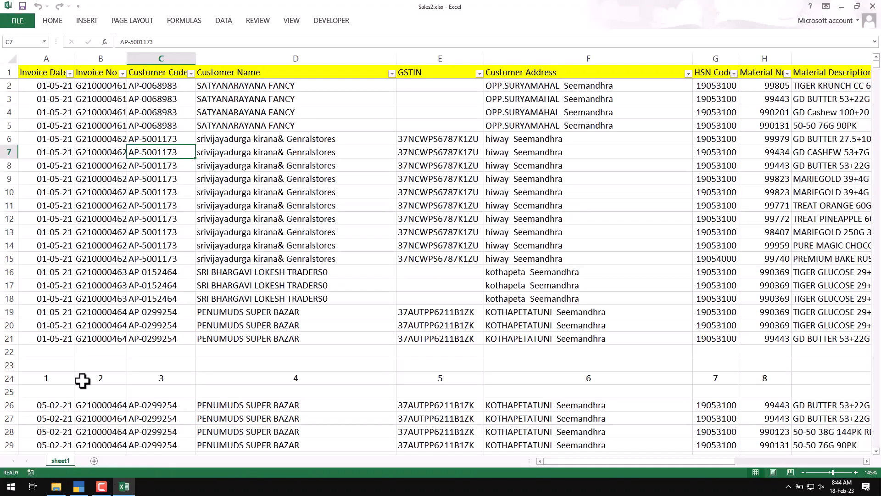
click(125, 487)
key(Return)
key(Return)
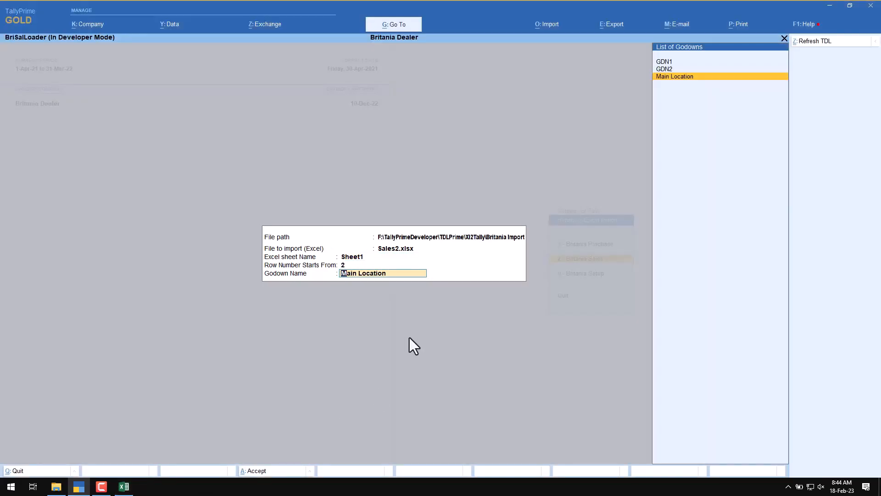
key(Return)
key(Return)
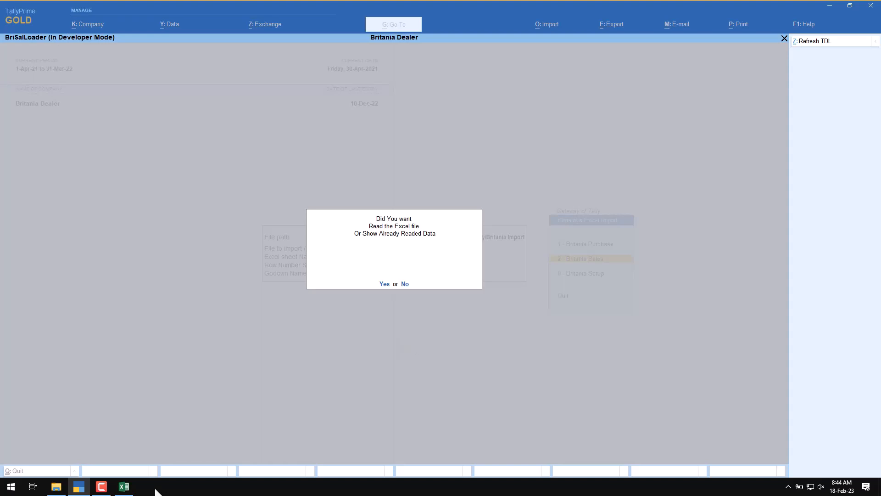
click(130, 490)
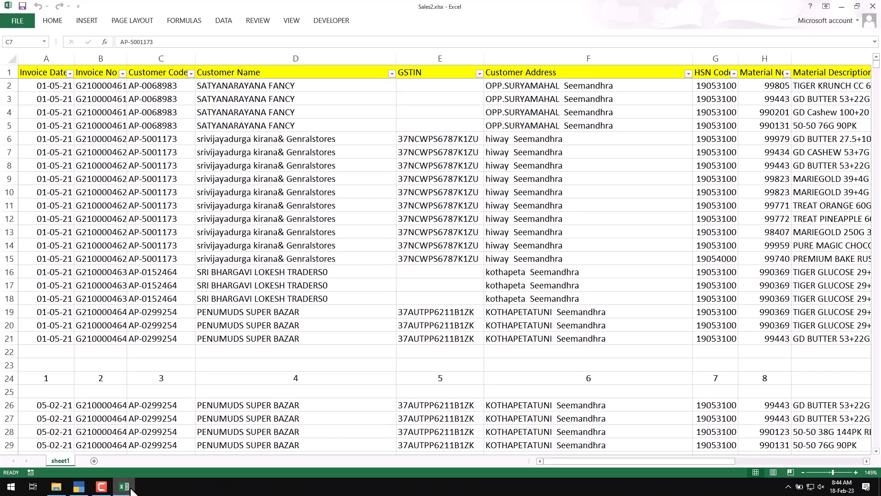
click(131, 489)
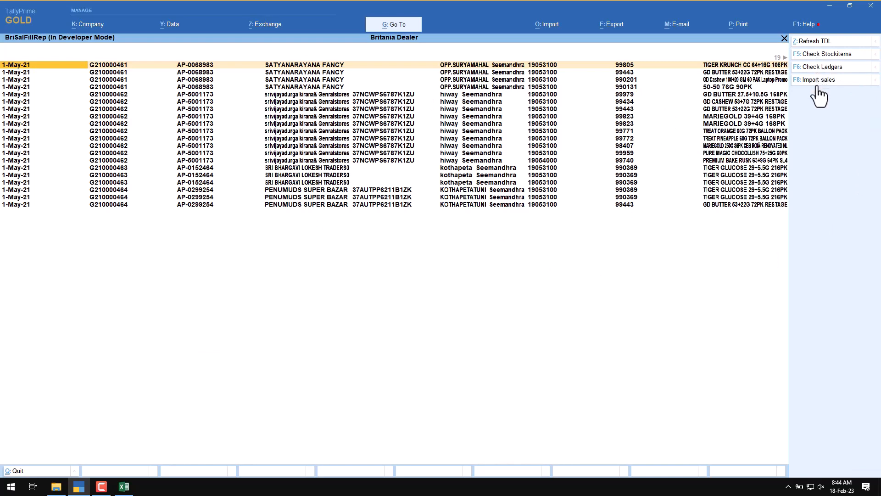
Check the sales rows' stock items and ledgers, comparing the ledgers with the customers lacking a GSTIN in Sales2.xlsx
click(823, 55)
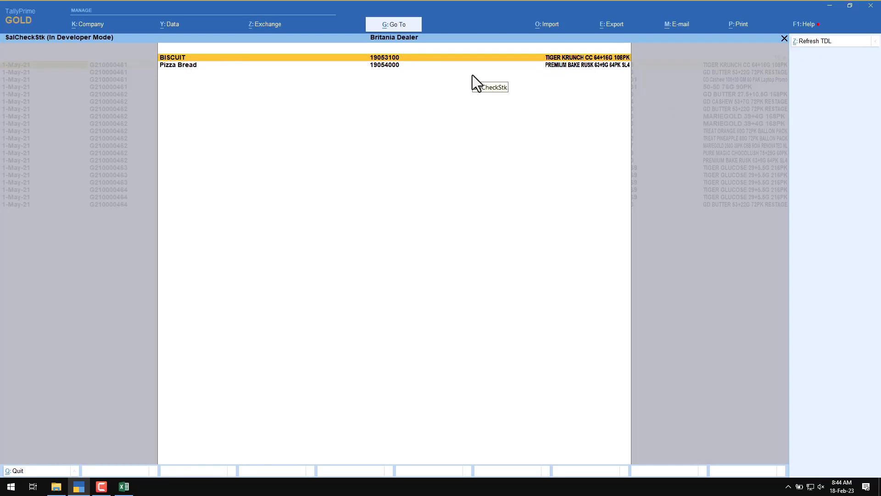
key(Escape)
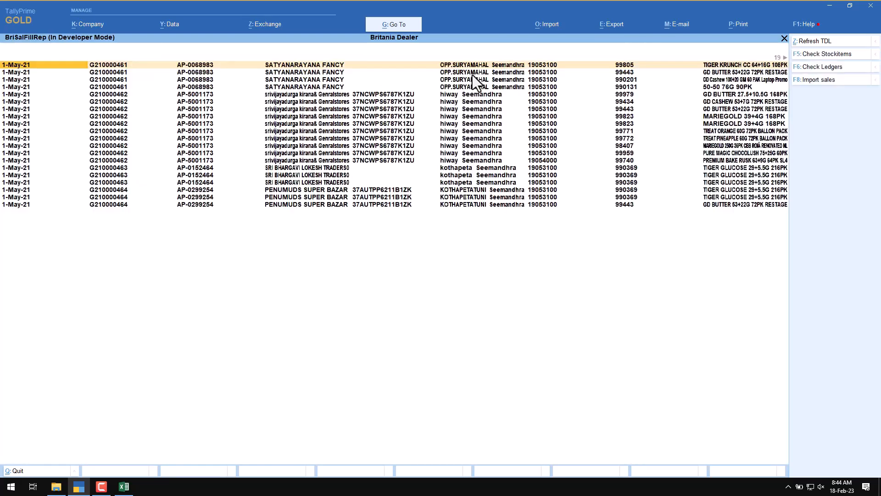
click(820, 69)
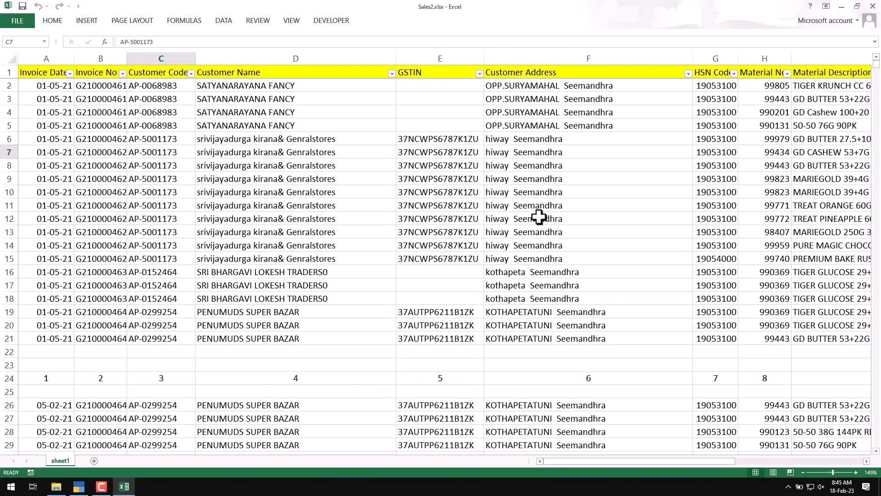
click(521, 101)
click(238, 100)
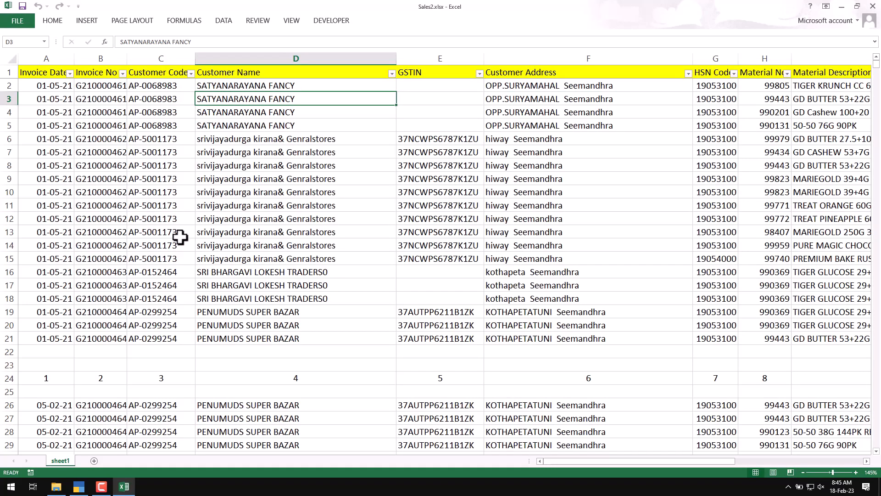
click(124, 485)
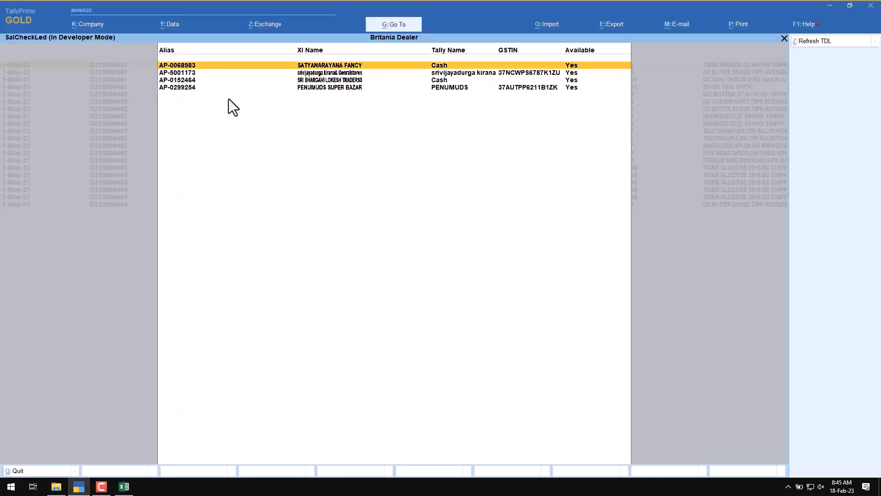
Compare the customer name and GSTIN in row 6 of Sales2.xlsx with the ledger check and close the check
click(123, 486)
click(422, 140)
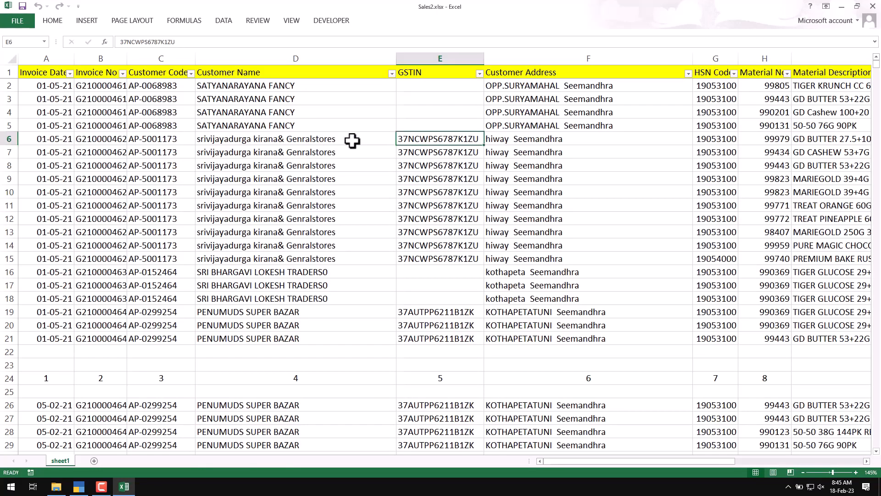
click(135, 488)
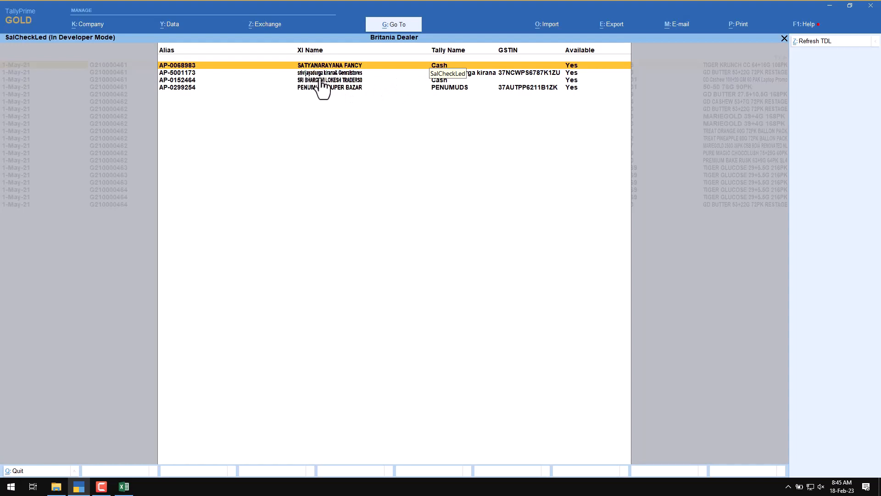
key(alt+Tab)
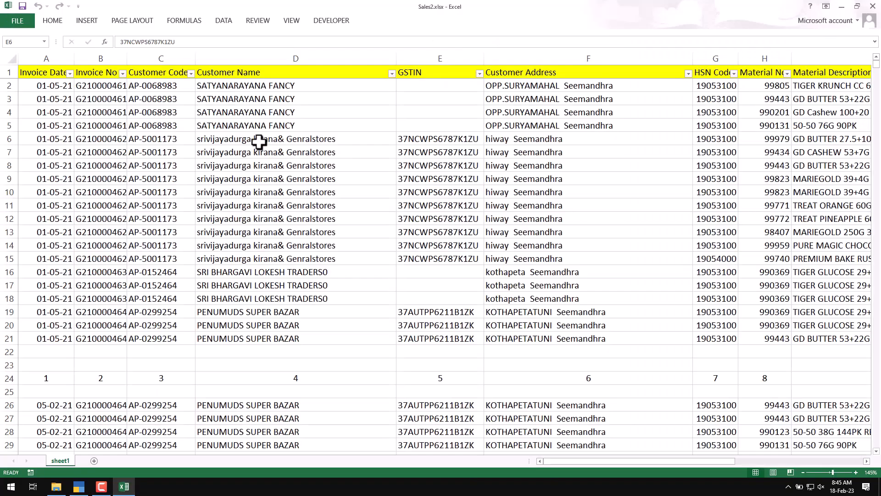
click(259, 142)
click(124, 487)
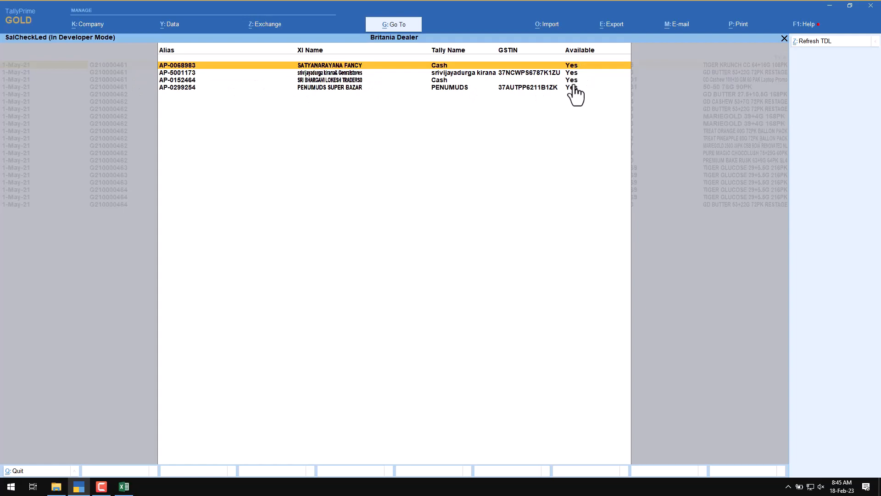
key(Escape)
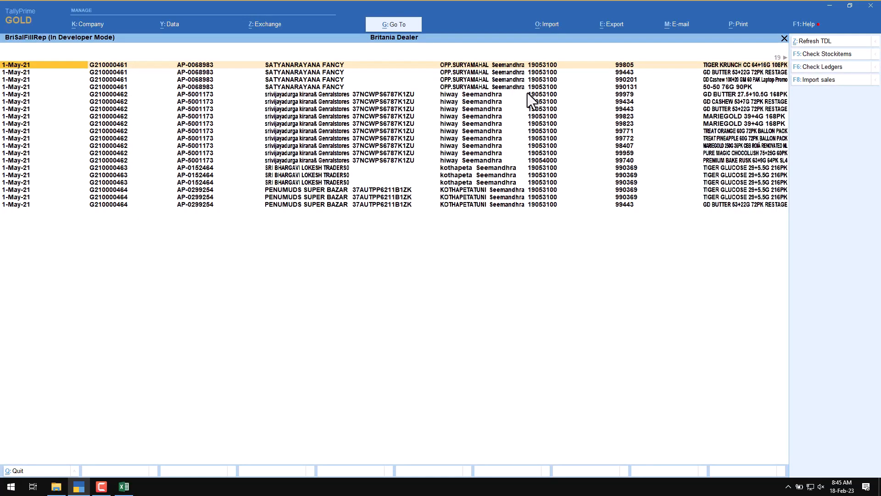
Import the sales rows as vouchers, dismiss the status message and return to the Gateway of Tally
click(819, 84)
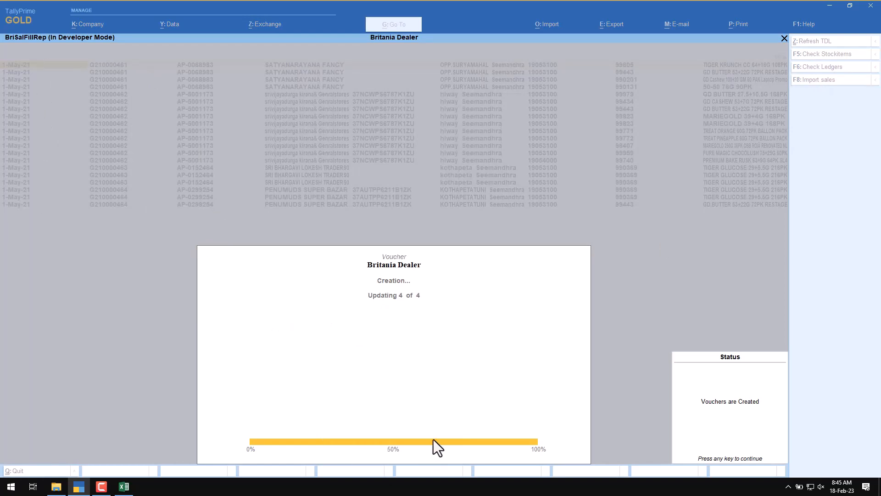
click(747, 411)
key(Escape)
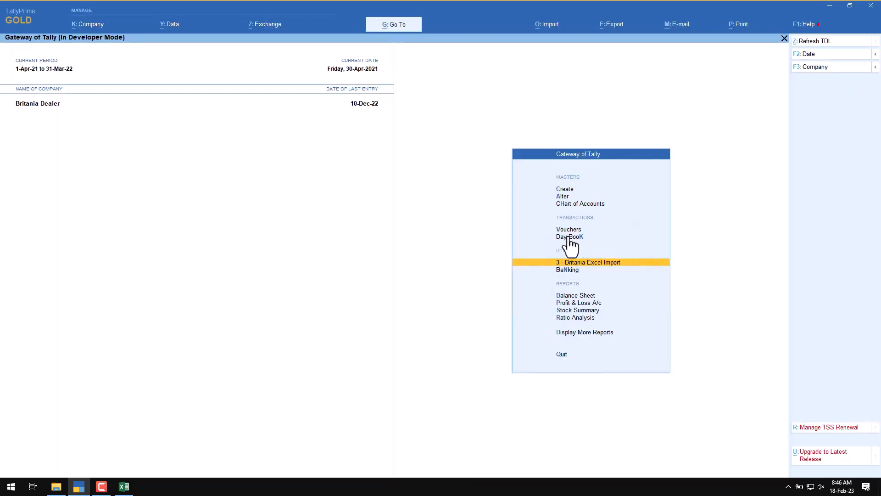
Show the Day Book for 1-5 (1-May-21) and compare its sales vouchers with the invoices in Sales2.xlsx
click(568, 236)
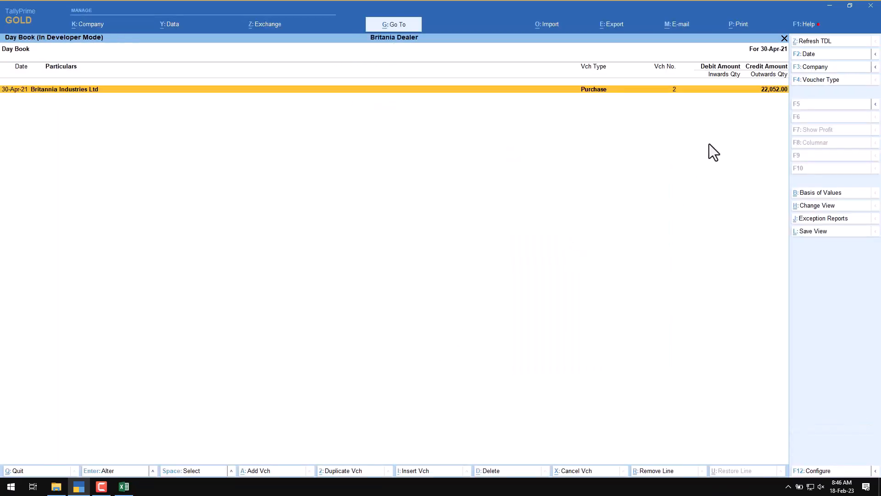
click(803, 56)
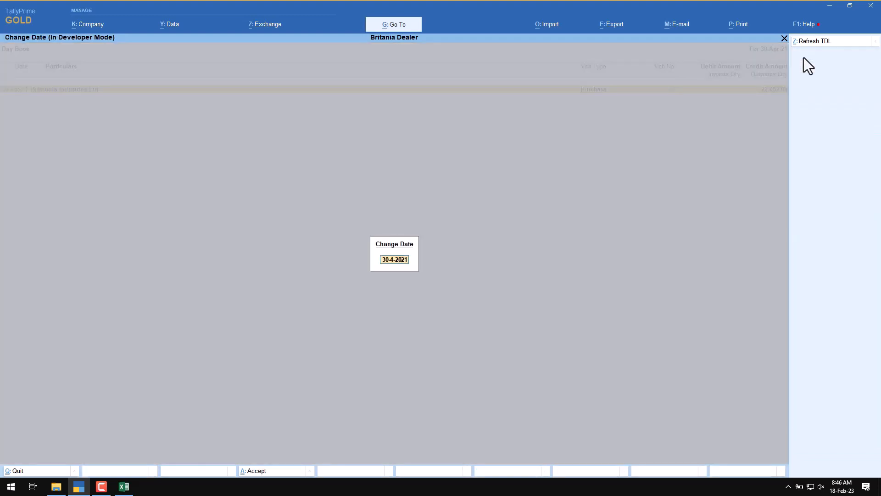
text(1-5)
key(Return)
click(123, 485)
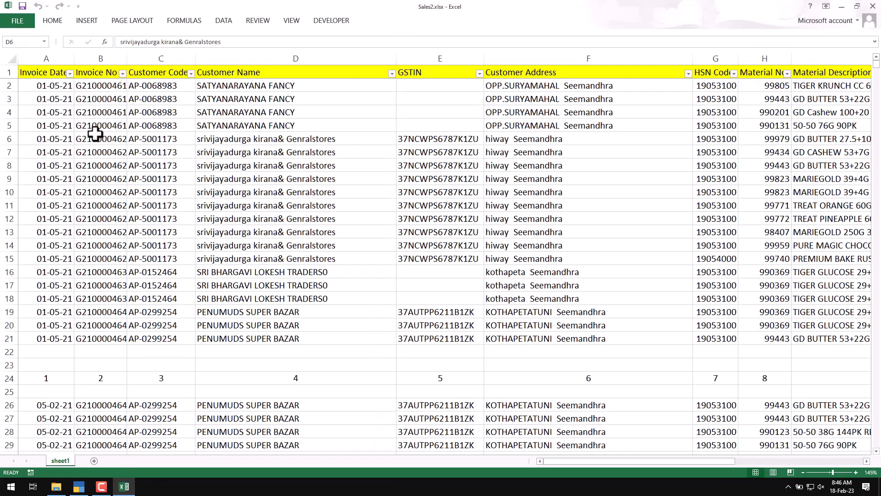
click(122, 486)
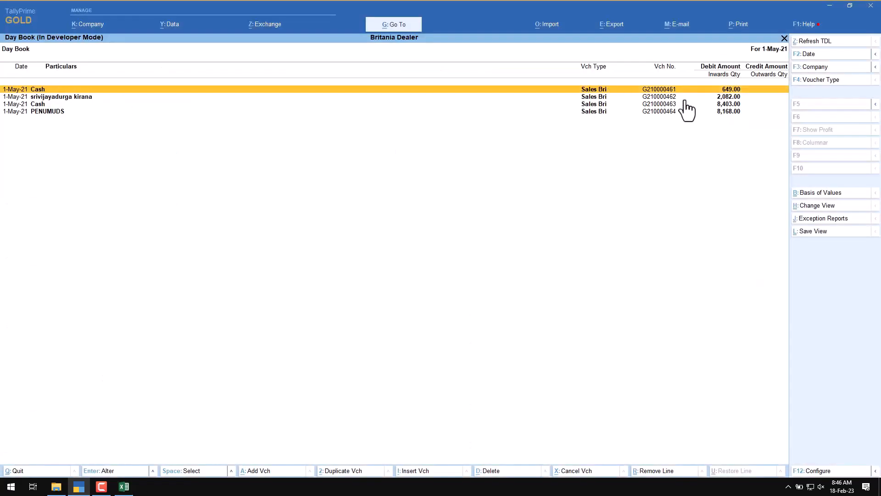
Open the first Cash sales voucher and compare its party with the customer name and GSTIN in row 2 of Sales2.xlsx
key(Return)
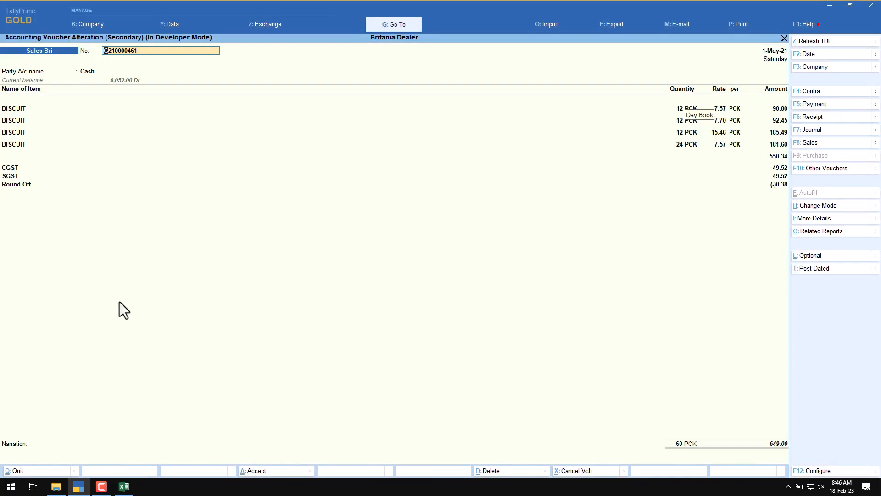
click(120, 486)
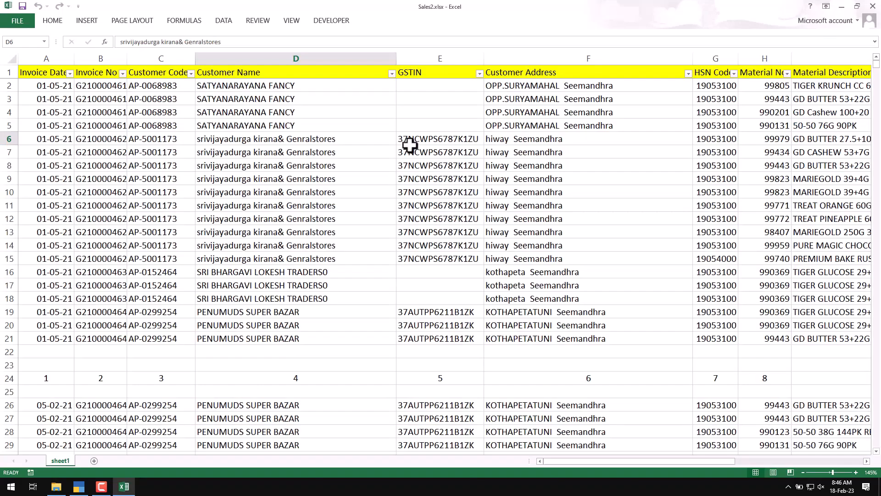
click(247, 87)
click(420, 87)
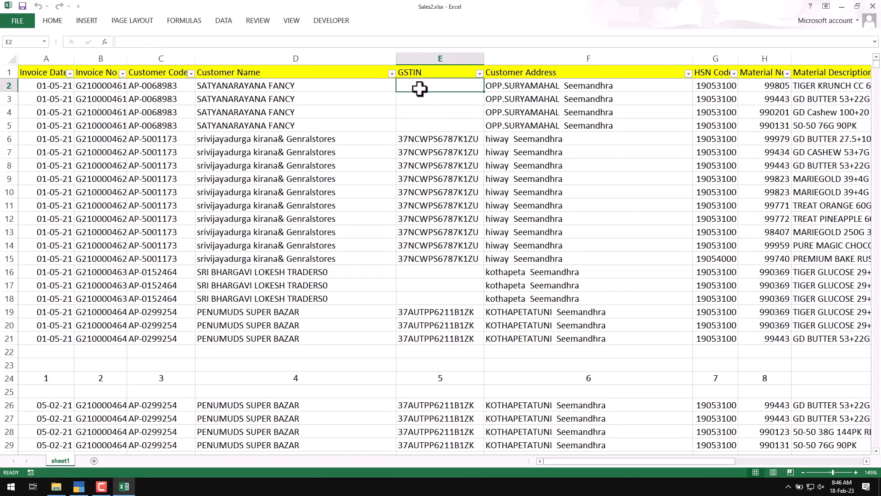
click(79, 485)
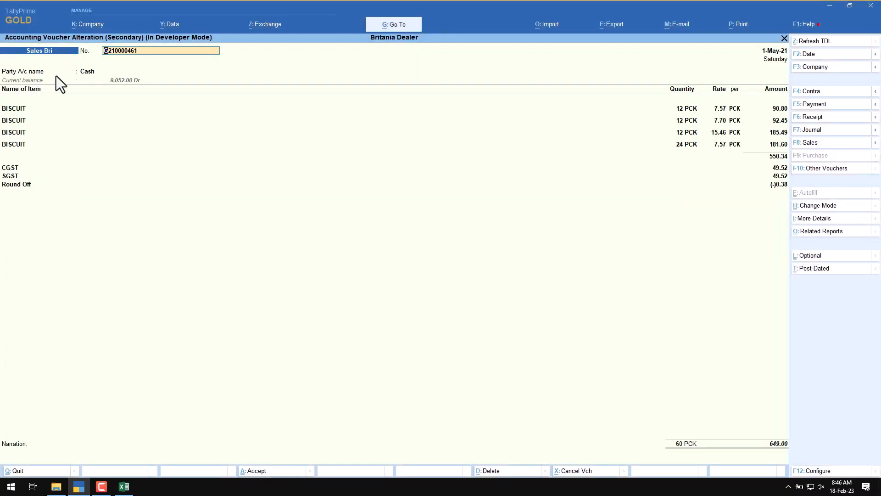
Review the GST tax analysis of the first Cash sales voucher, and accept the voucher to return to the Day Book
key(Return)
key(Return)
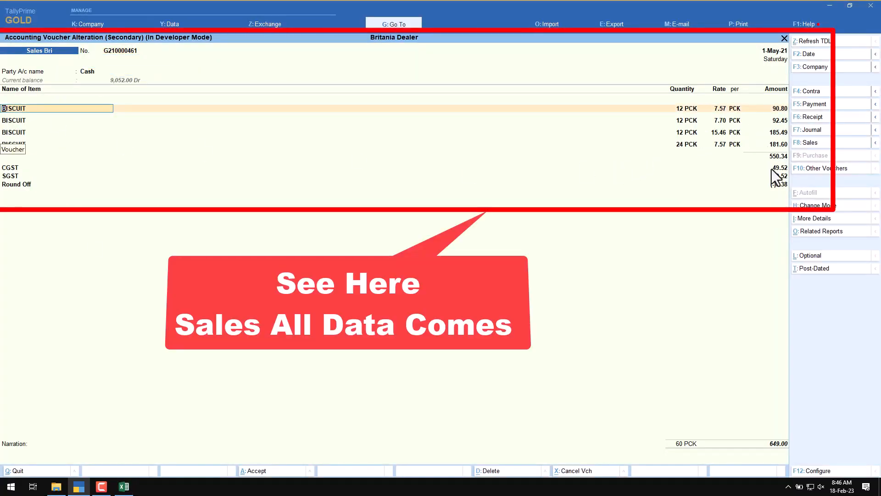
key(alt+a)
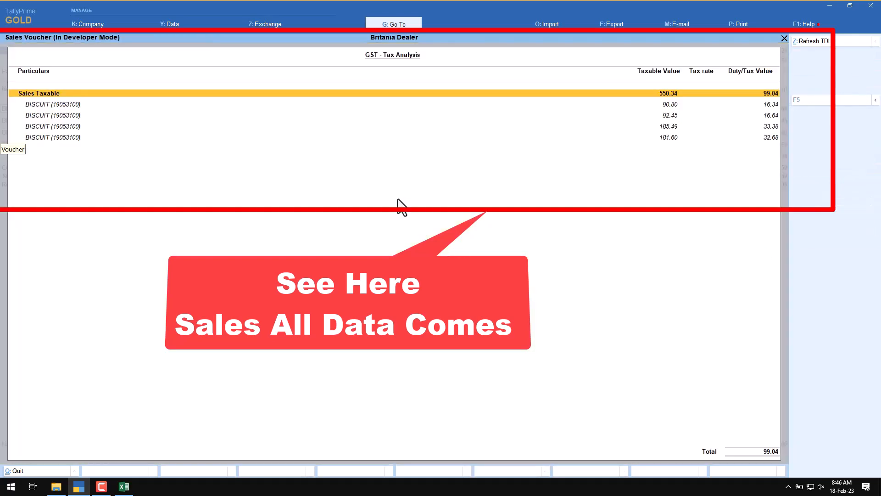
key(Escape)
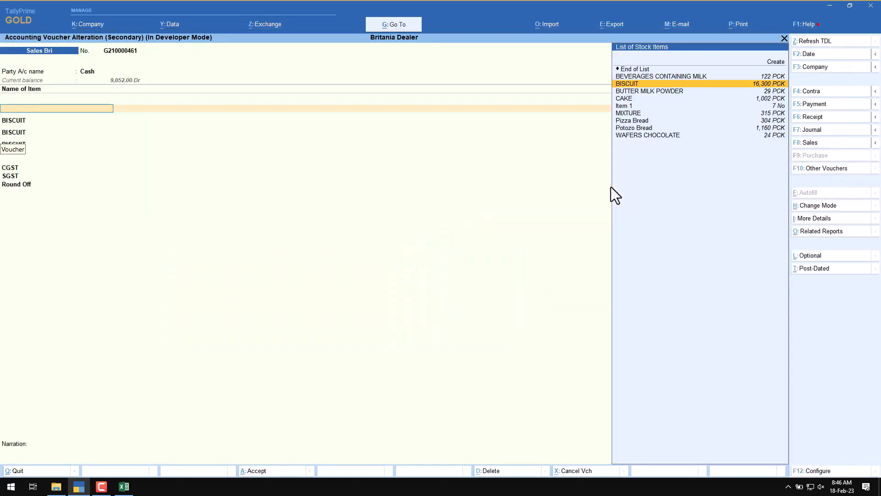
key(ctrl+a)
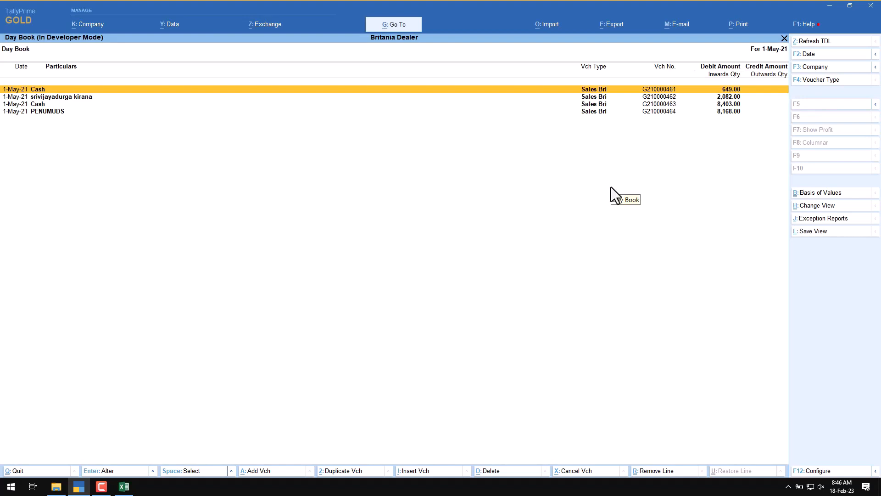
Open the srivijayadurga kirana sales voucher, examine its detailed GST tax analysis and close the voucher without changes
key(Down)
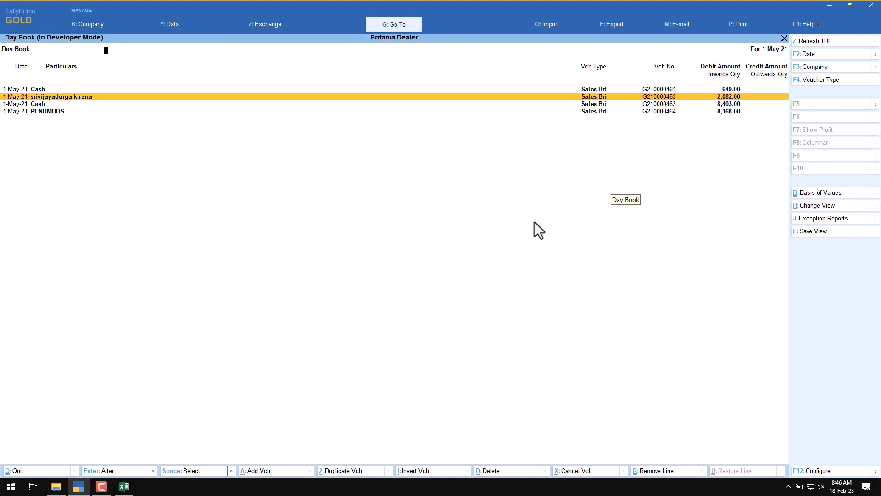
key(Return)
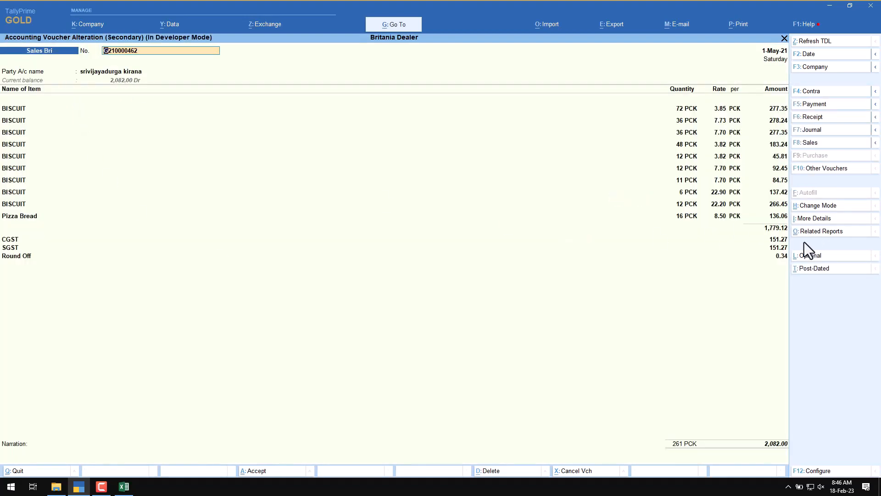
key(alt+a)
key(alt+F5)
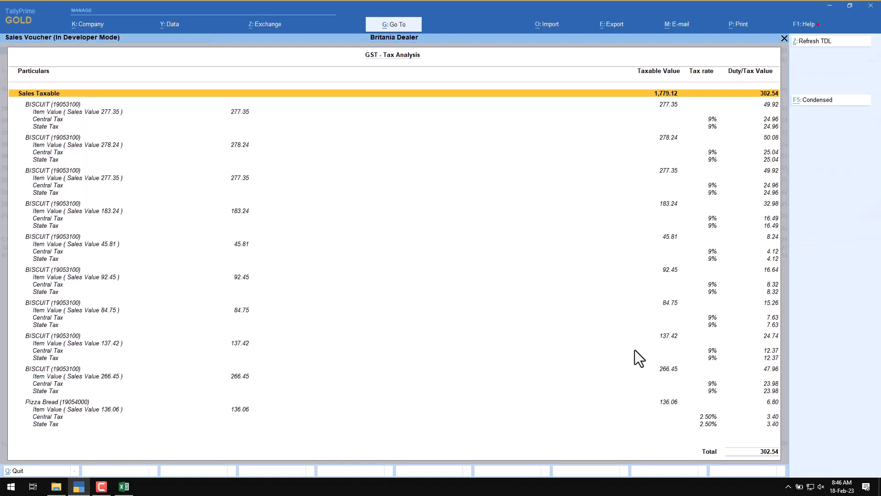
key(Escape)
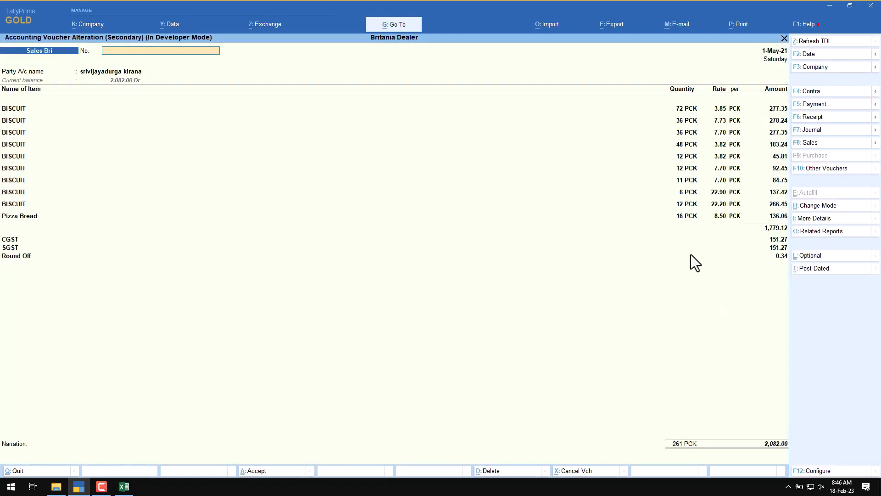
key(Escape)
key(Return)
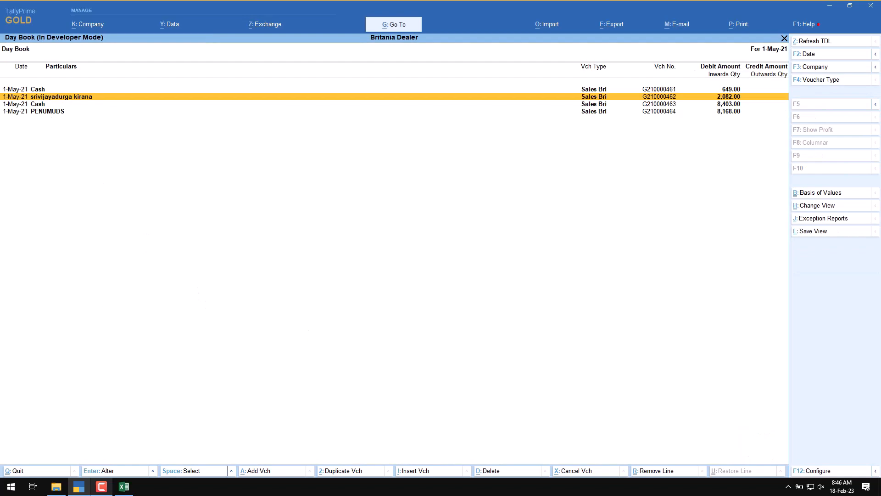
Review the customers and GSTINs in Sales2.xlsx once more, switch back to TallyPrime and leave the Day Book
click(124, 485)
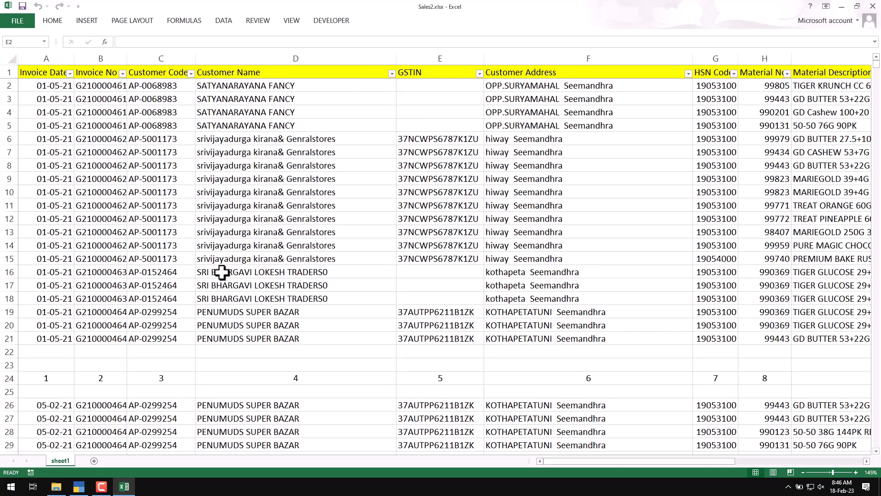
click(87, 490)
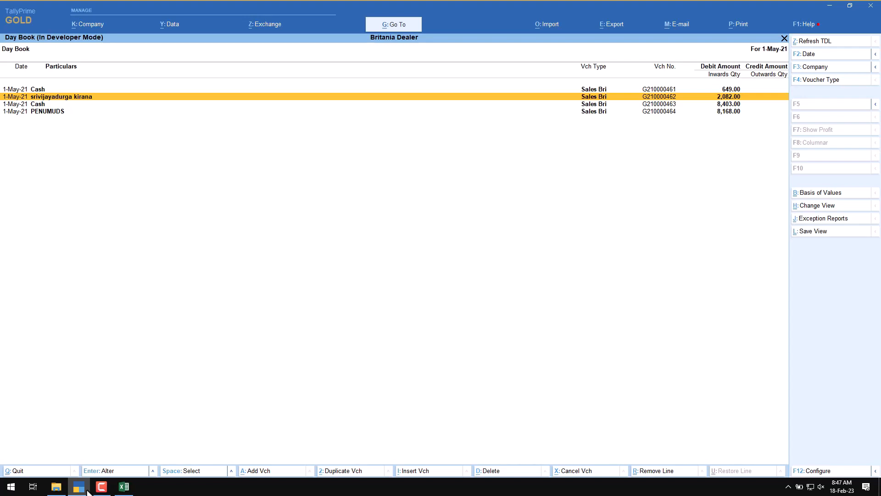
key(Escape)
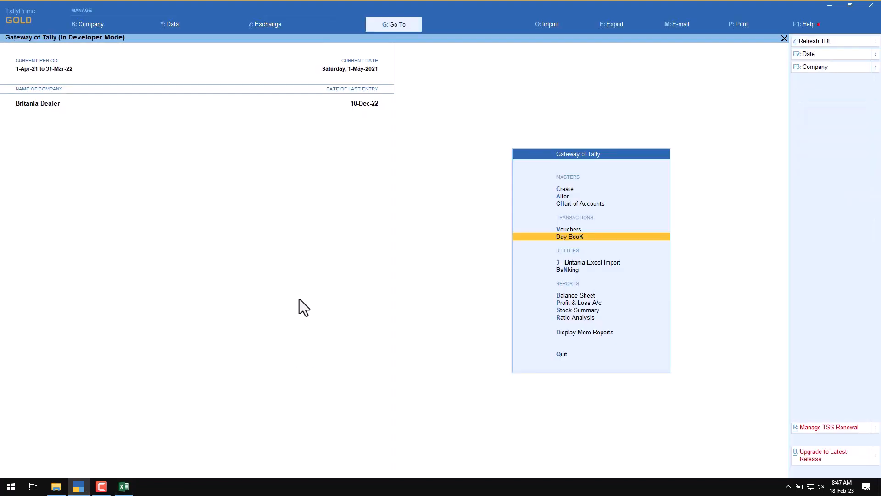